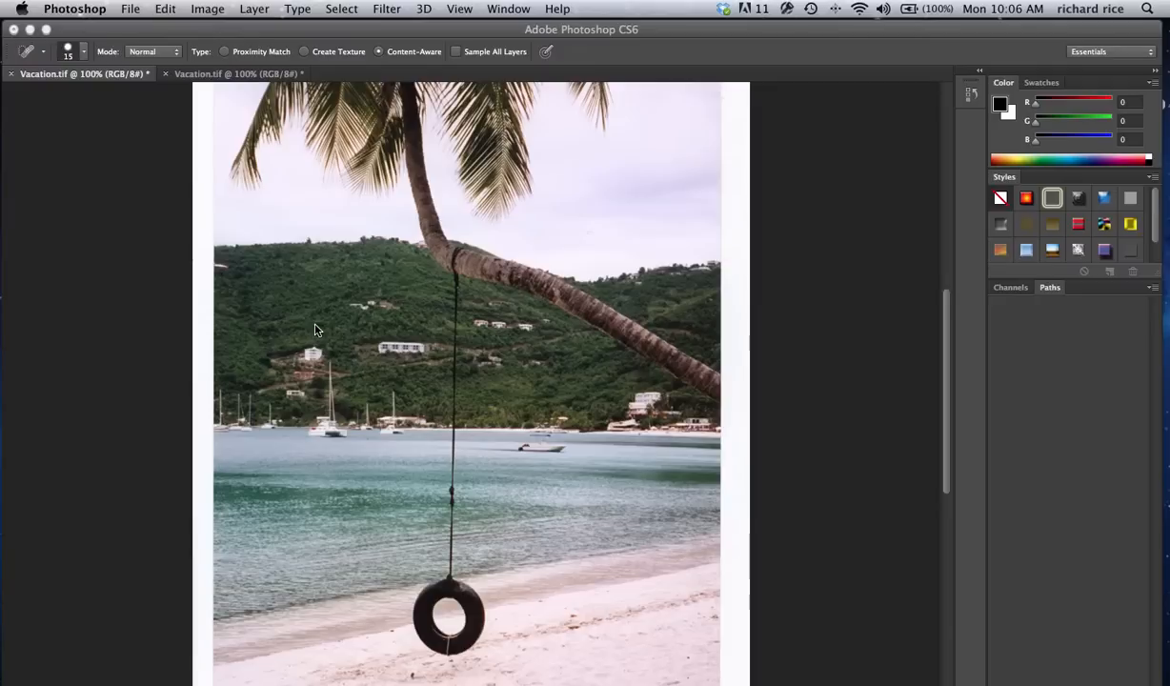
Activate the Spot Healing Brush for retouching the palm tree photo.
click(200, 323)
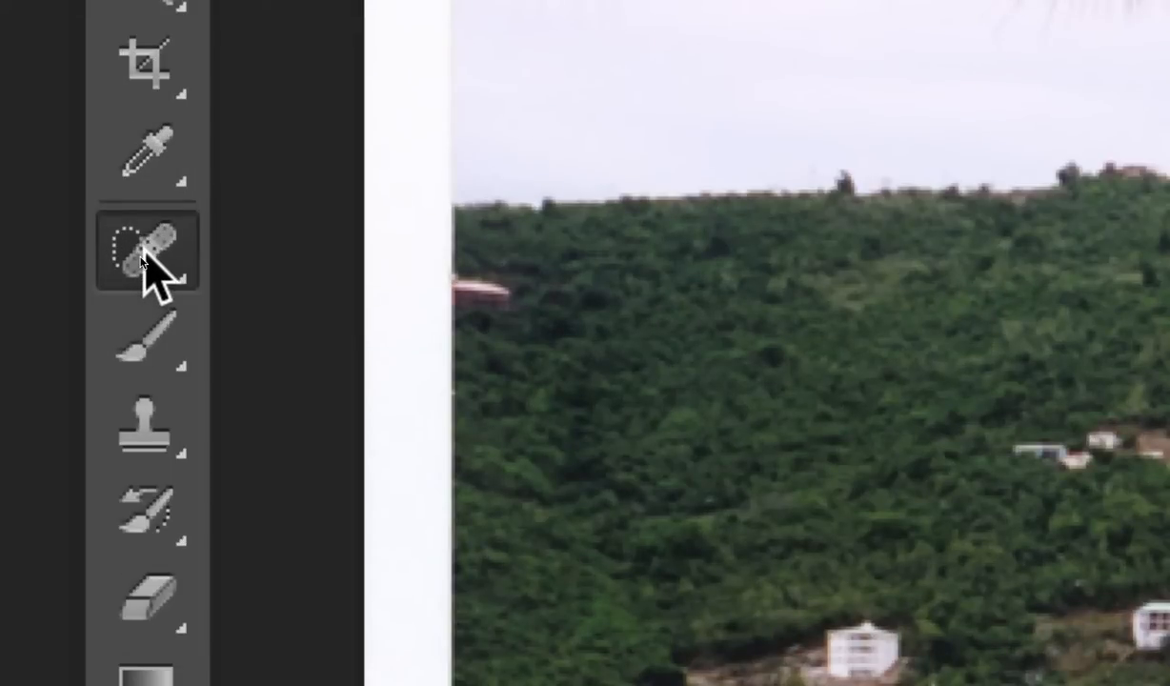
click(145, 262)
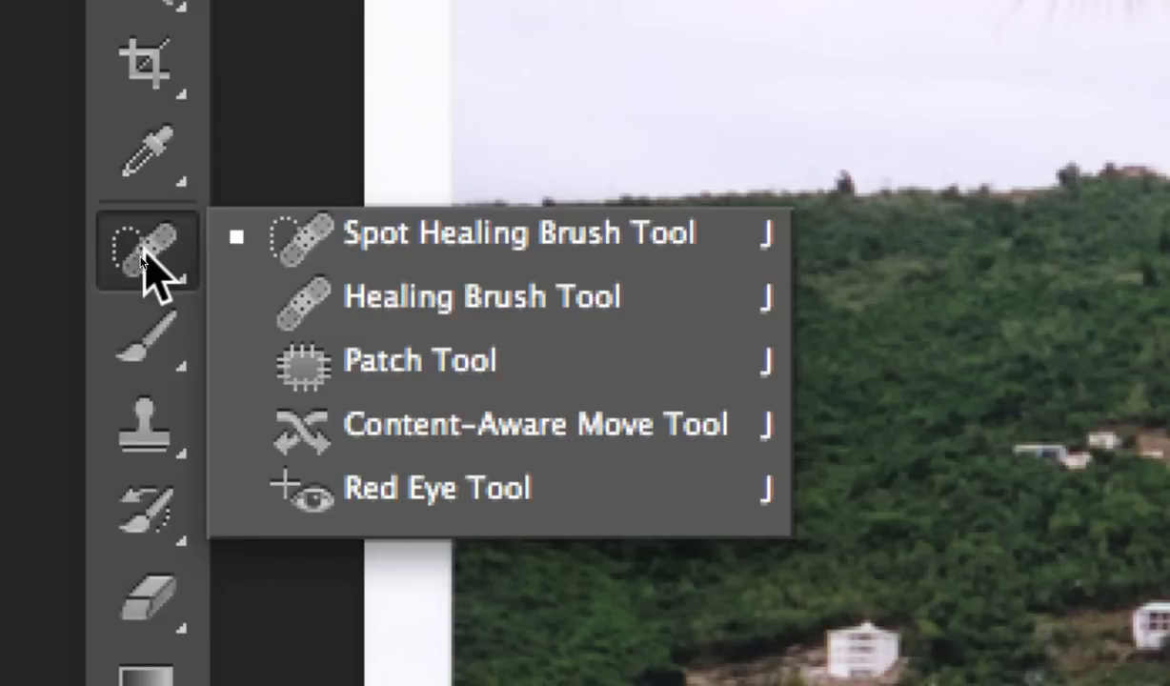
click(148, 262)
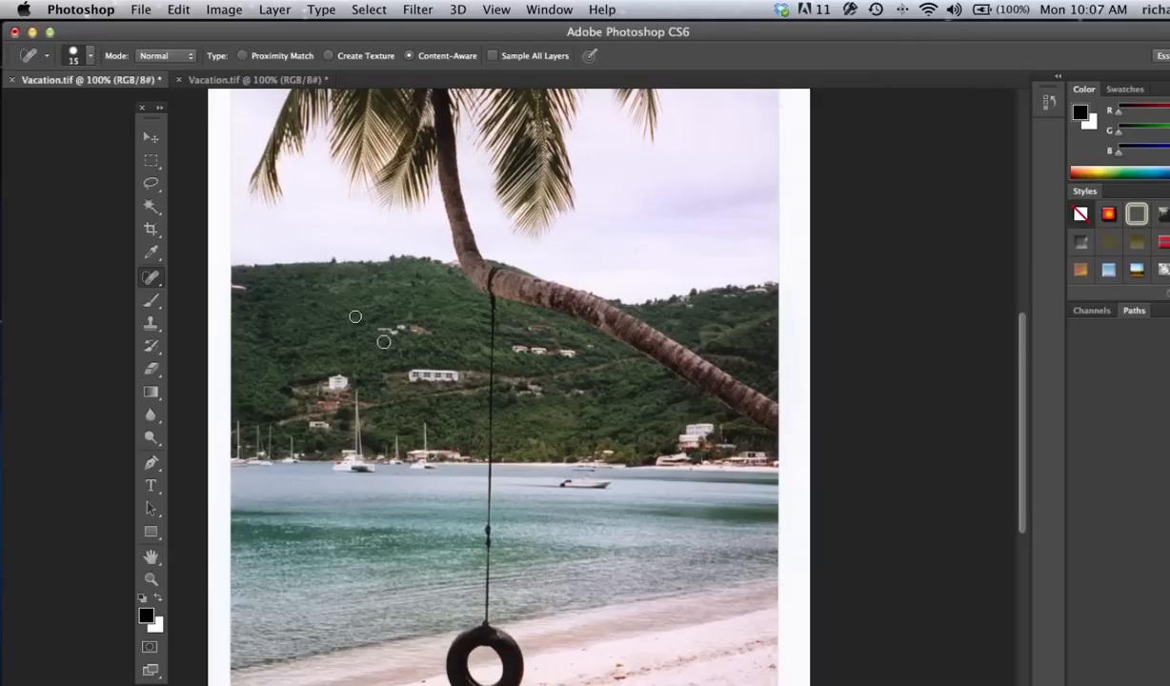
Enlarge the Spot Healing Brush to a size of 125.
key(bracketright)
key(bracketright)
key(bracketright)
key(bracketright)
key(bracketright)
key(bracketright)
key(bracketright)
key(bracketright)
key(bracketright)
key(bracketright)
key(bracketright)
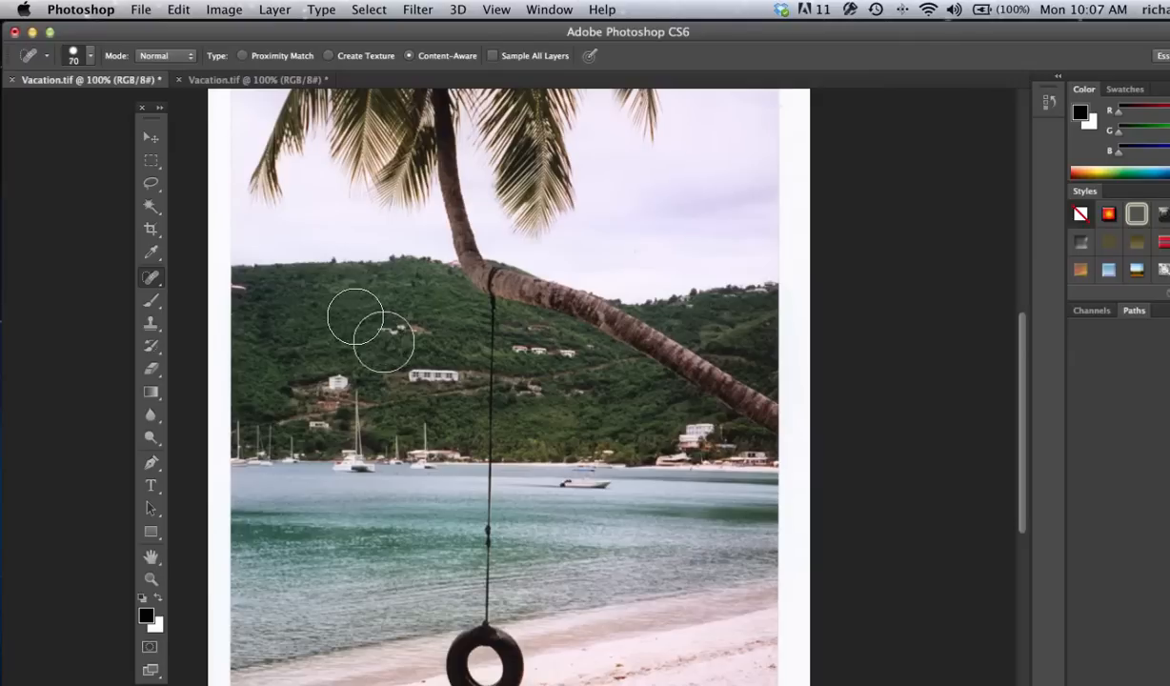
key(bracketright)
key(bracketright)
key(bracketright)
key(bracketright)
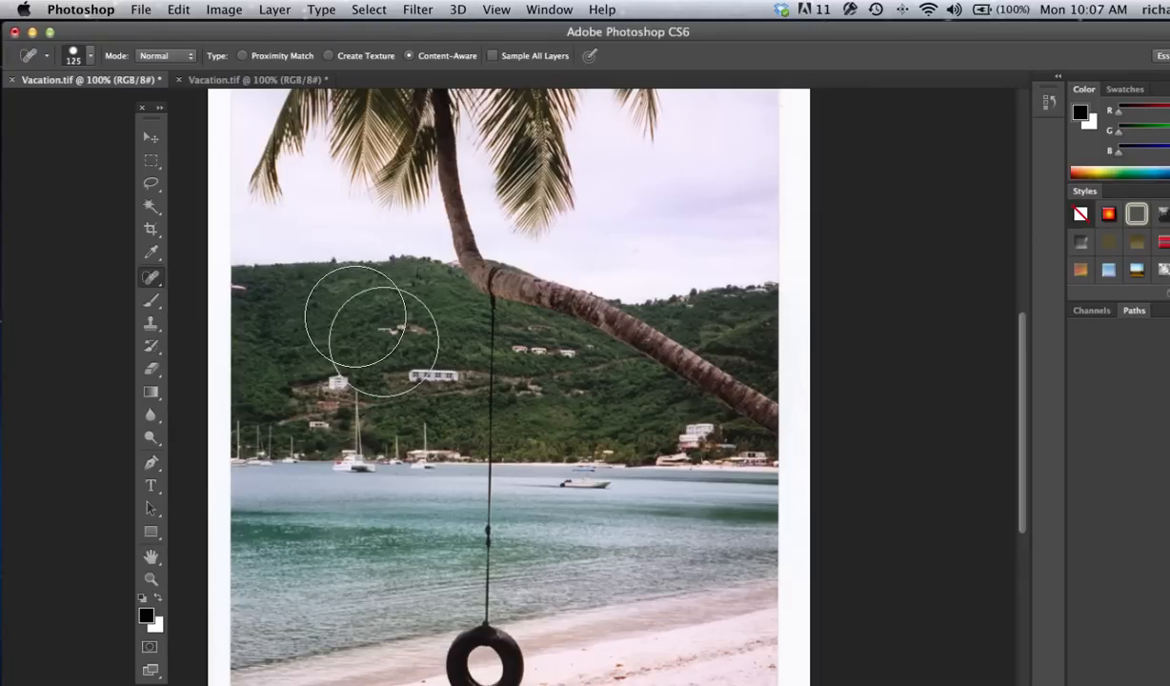
Reduce the Spot Healing Brush to a size of 20.
key(bracketleft)
key(bracketleft)
key(bracketleft)
key(bracketleft)
key(bracketleft)
key(bracketleft)
key(bracketleft)
key(bracketleft)
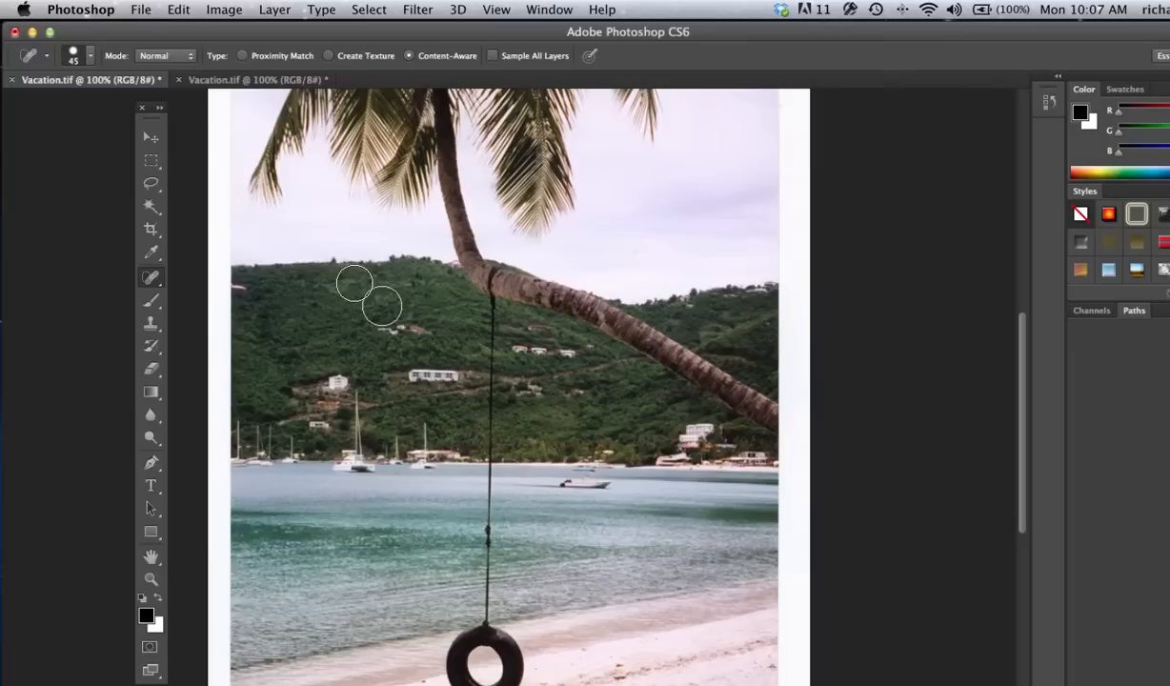
key(bracketleft)
key(bracketleft)
key(bracketleft)
key(bracketleft)
key(bracketleft)
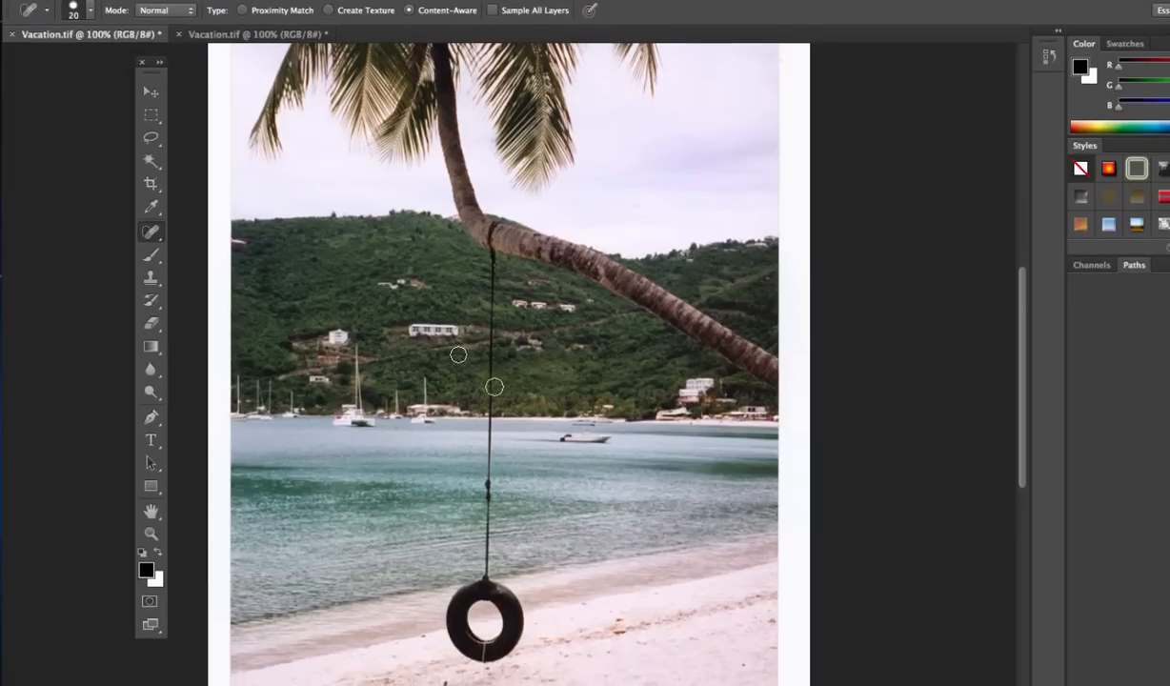
Remove the swing rope from the palm trunk down to the tire with a Content-Aware Spot Healing Brush of size 15.
key(super+equal)
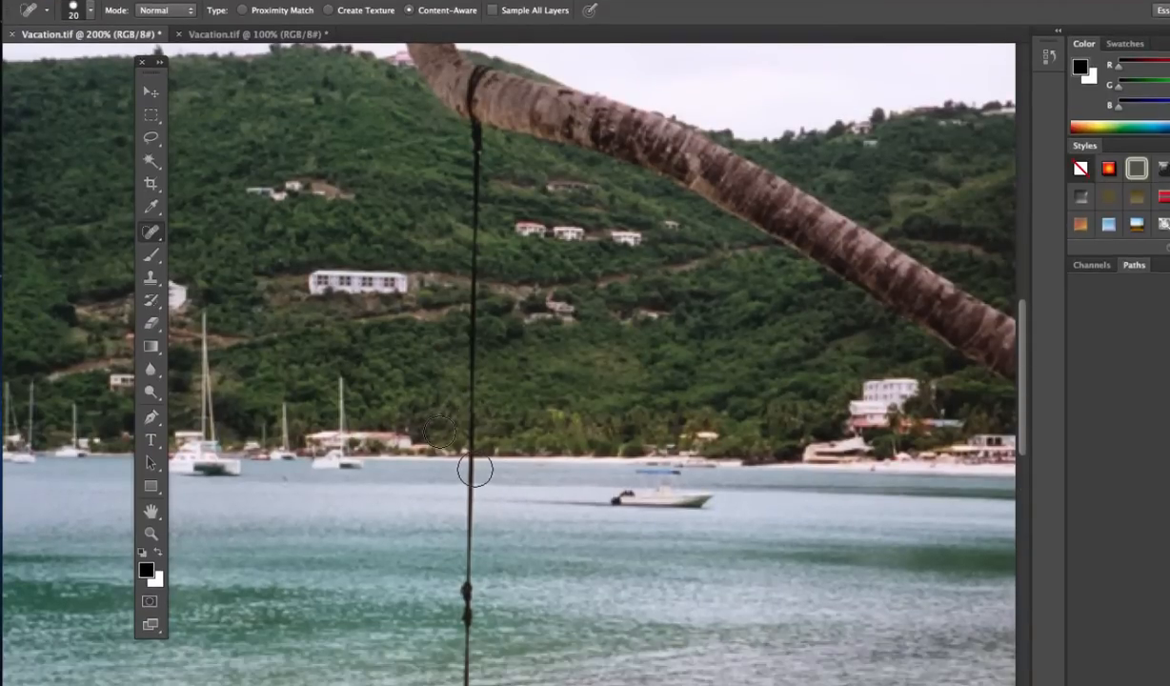
key(super+minus)
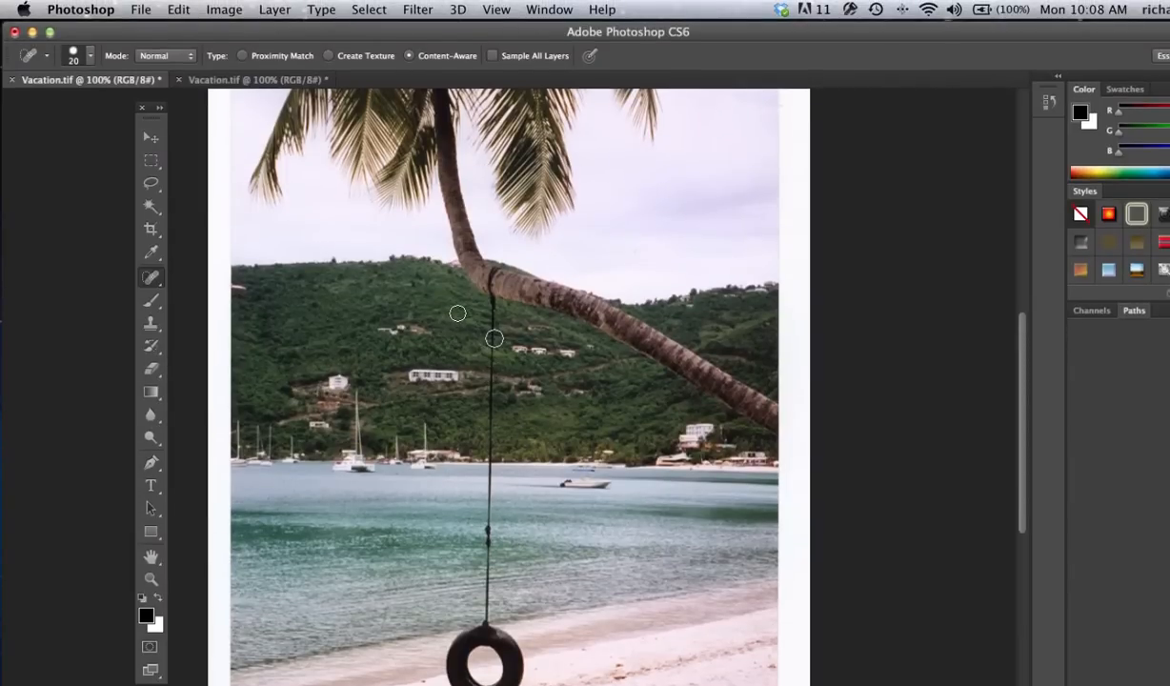
key(bracketleft)
click(492, 299)
drag(493, 298, 492, 419)
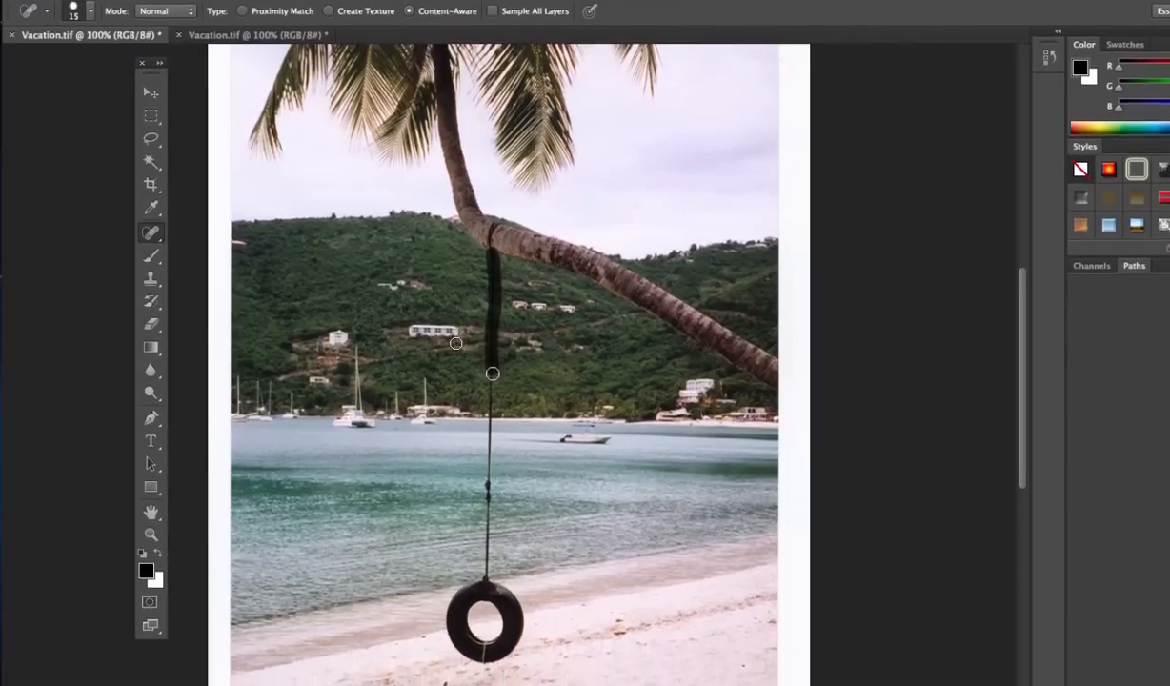
drag(492, 373, 486, 571)
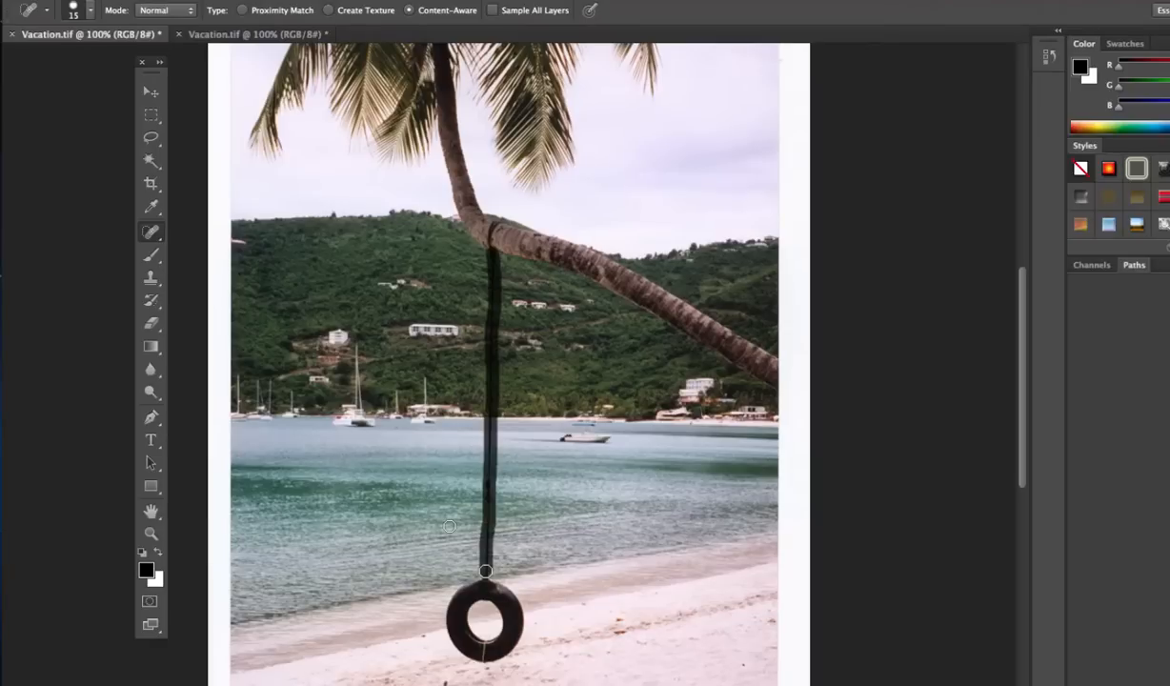
drag(486, 570, 486, 570)
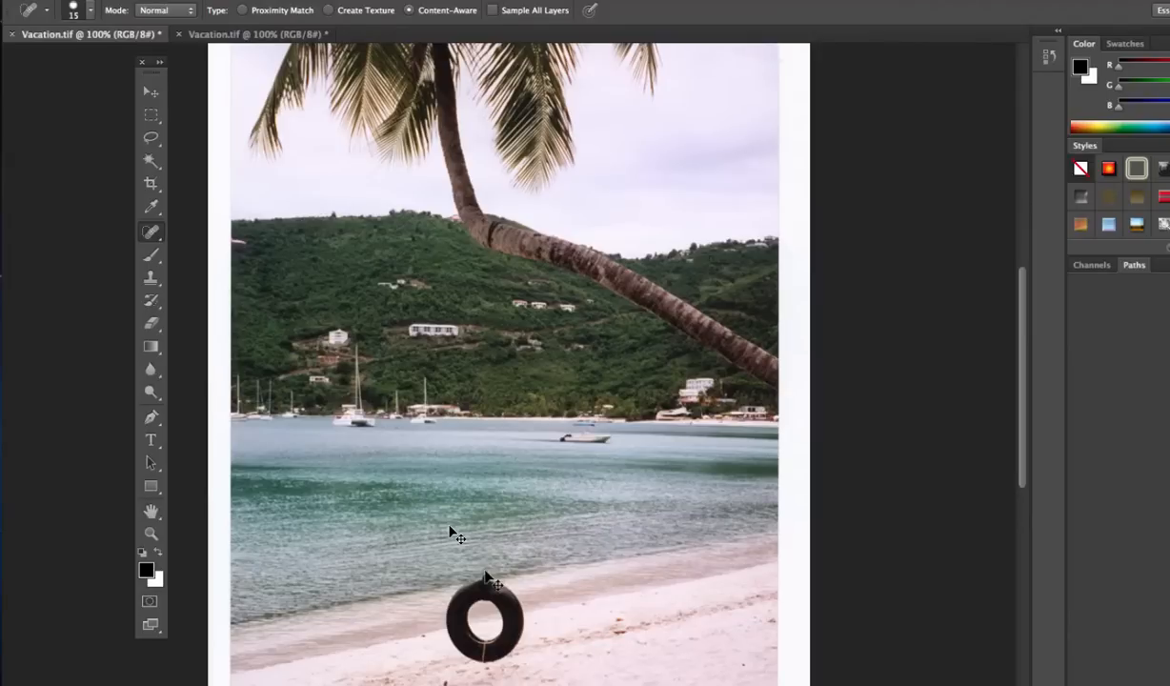
Select the tire on the beach with a loose freehand Lasso outline at 200% zoom.
key(super+equal)
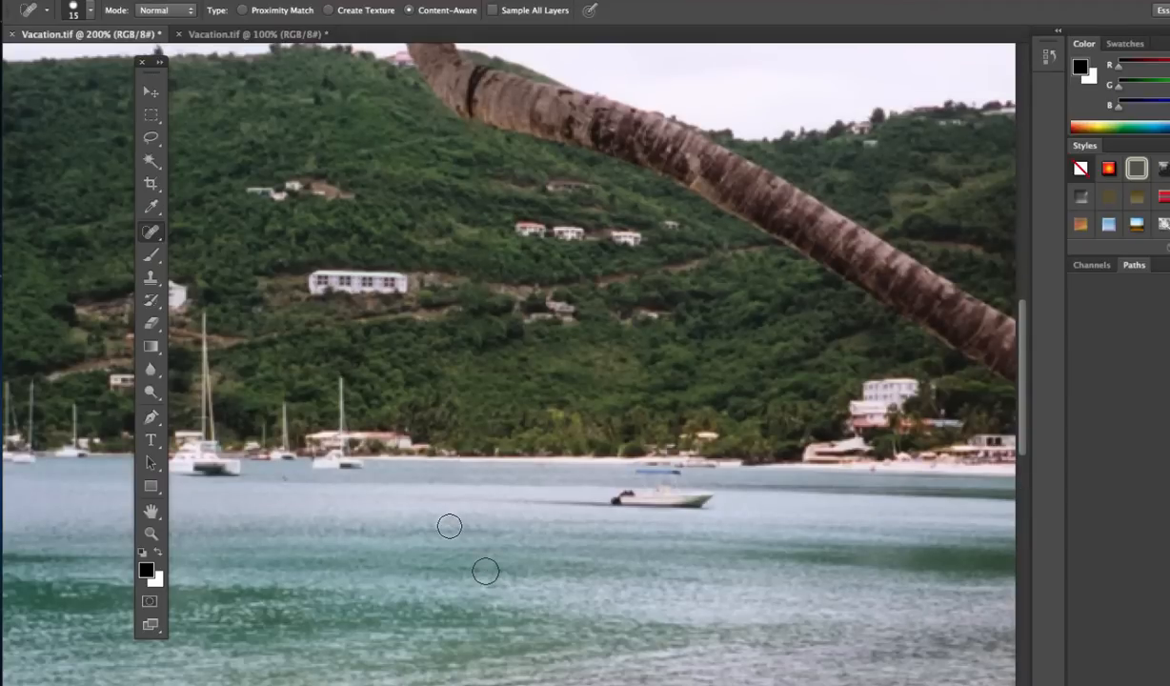
mouse_move(459, 405)
mouse_down()
mouse_move(468, 304)
mouse_move(472, 371)
mouse_move(458, 428)
mouse_up()
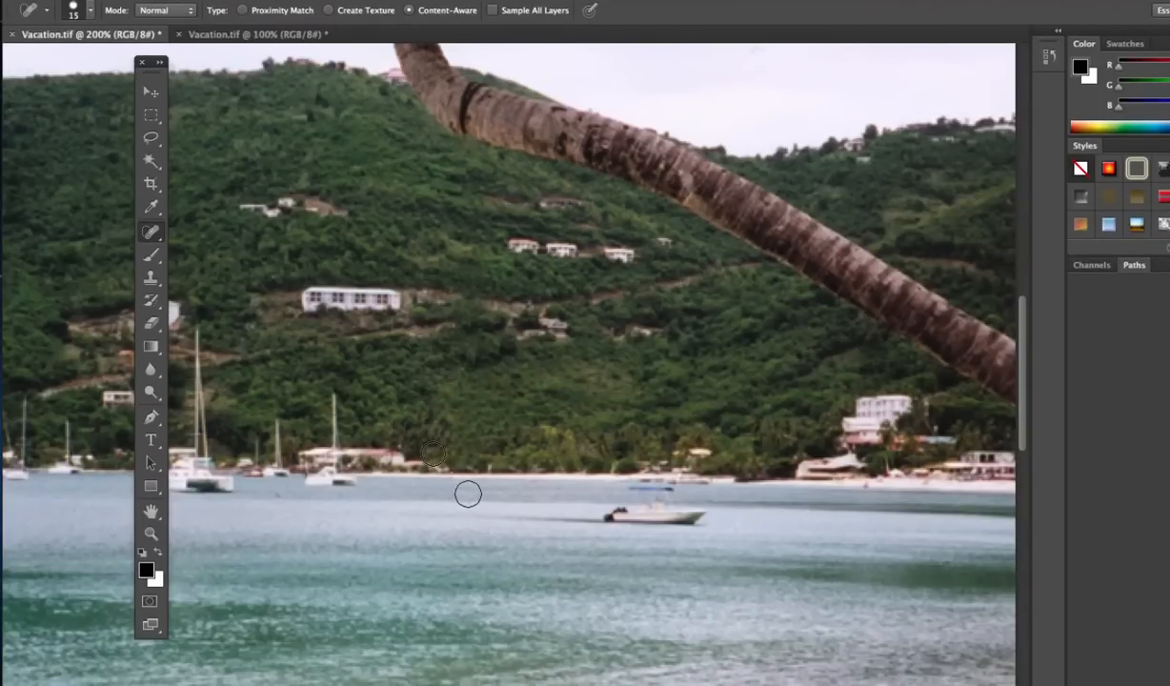
drag(485, 526, 501, 155)
drag(501, 201, 540, 642)
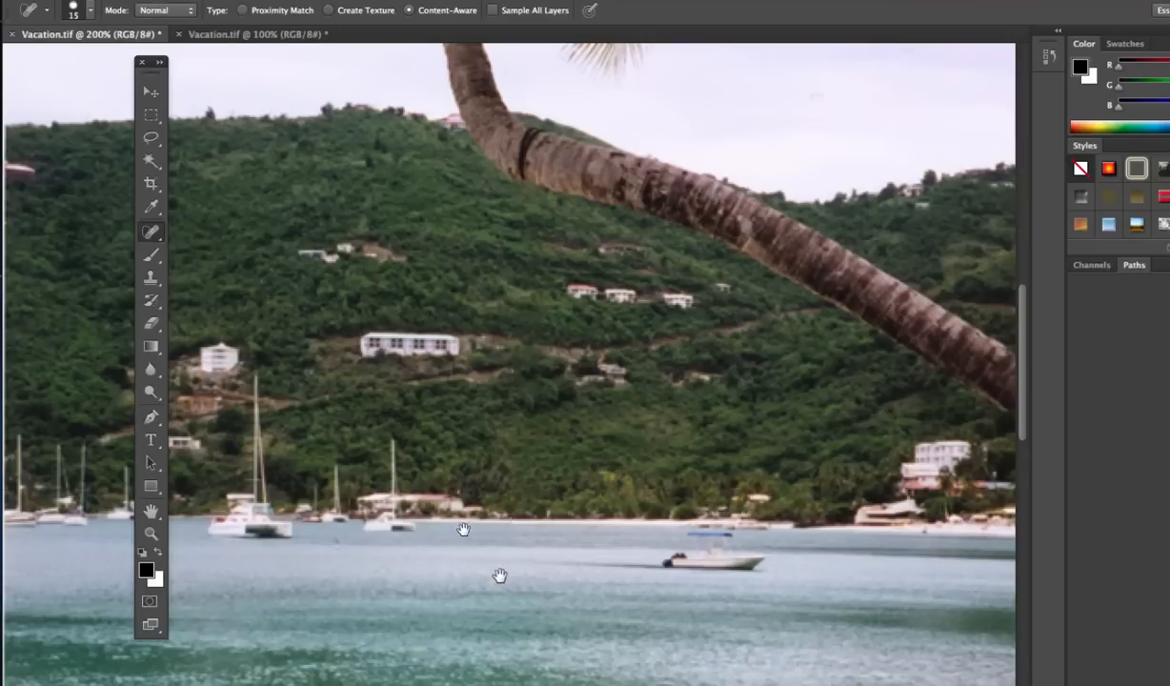
drag(497, 606, 548, 71)
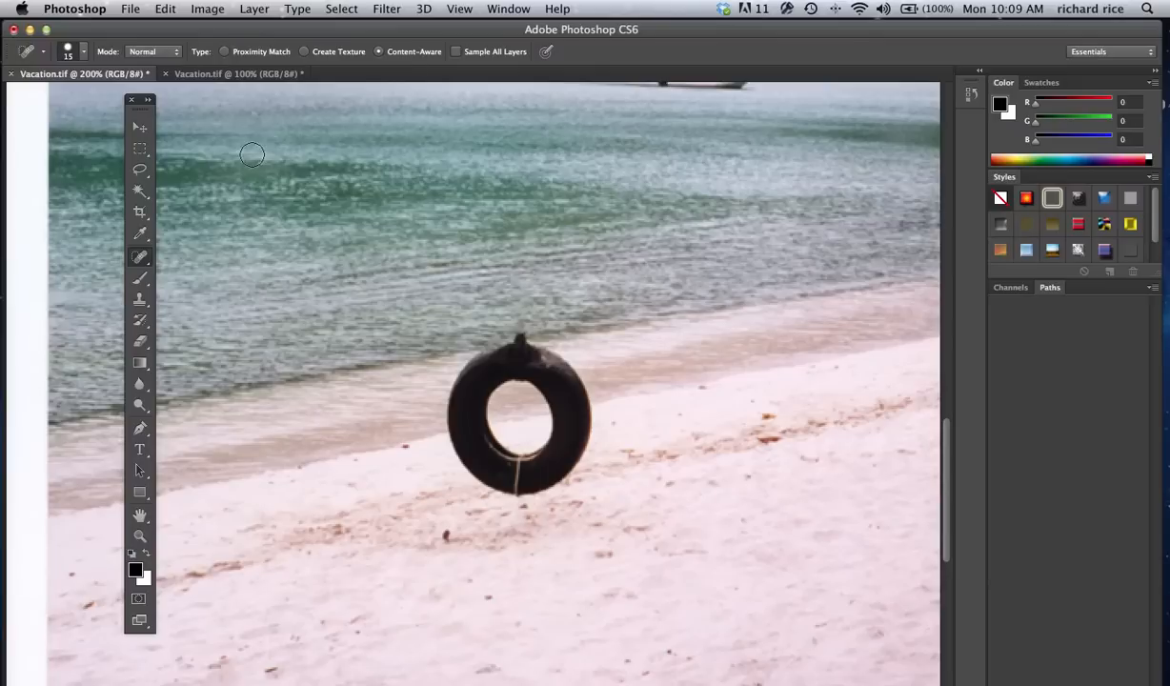
click(139, 172)
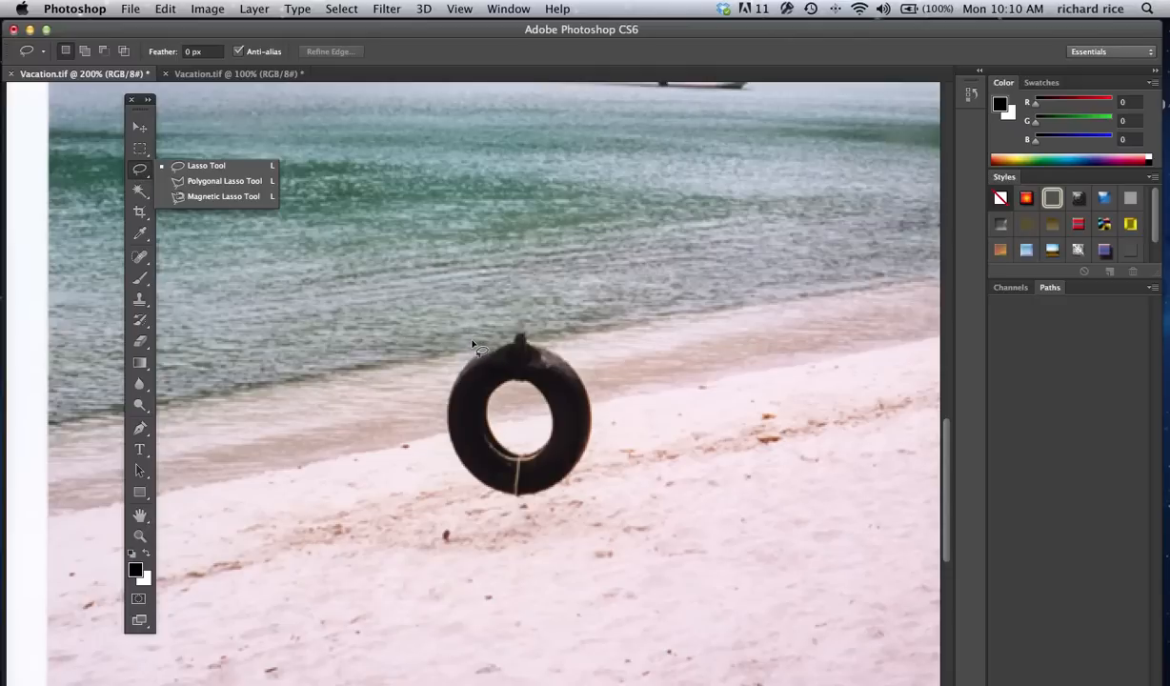
mouse_move(471, 335)
mouse_down()
mouse_move(517, 313)
mouse_move(572, 345)
mouse_move(596, 391)
mouse_move(570, 468)
mouse_move(531, 487)
mouse_move(455, 437)
mouse_move(440, 405)
mouse_move(444, 323)
mouse_move(484, 283)
mouse_up()
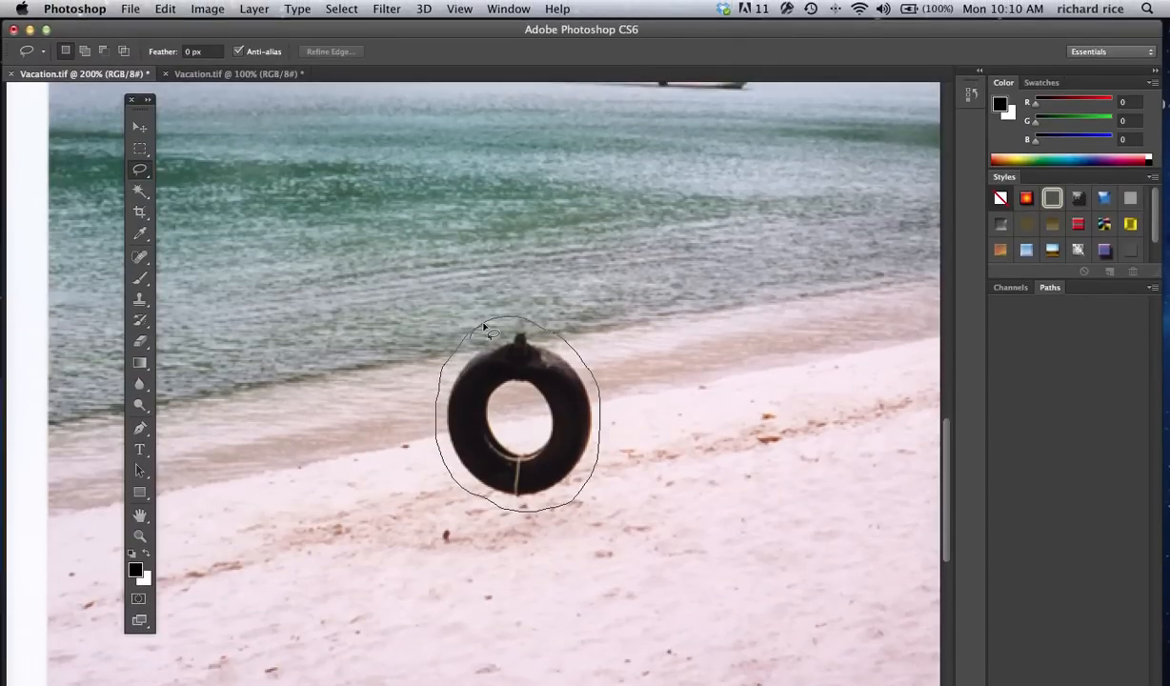
drag(485, 328, 486, 329)
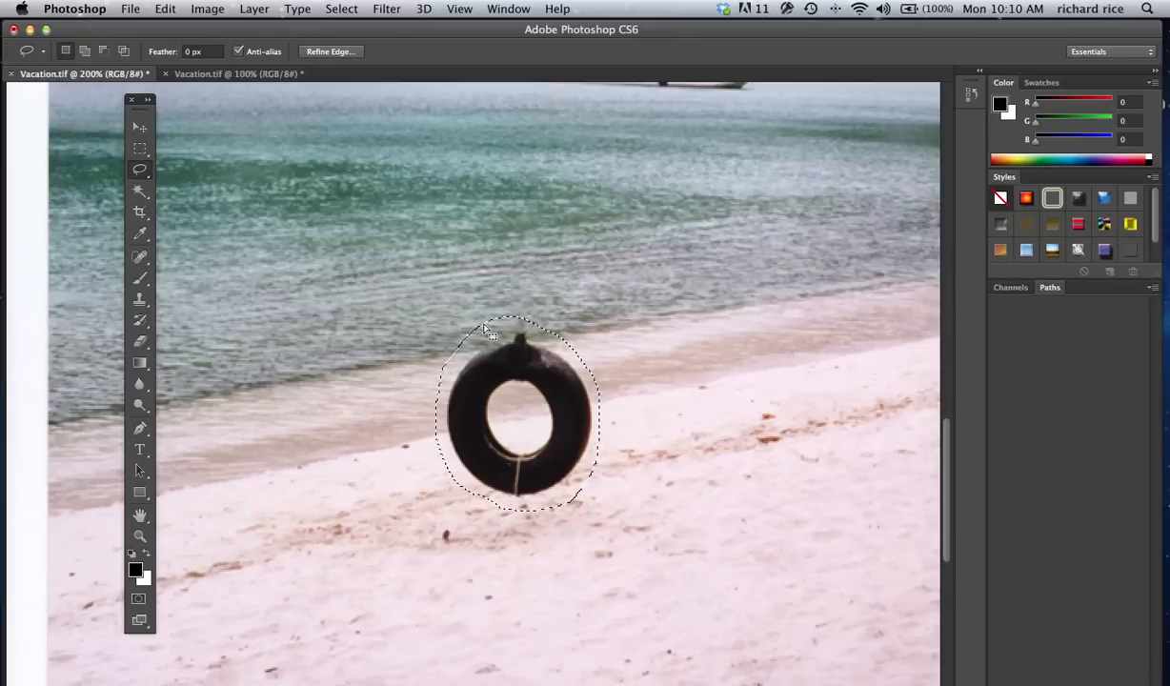
Replace the selected tire with a Content-Aware fill in Normal mode at 100% opacity and clear the selection.
key(shift+BackSpace)
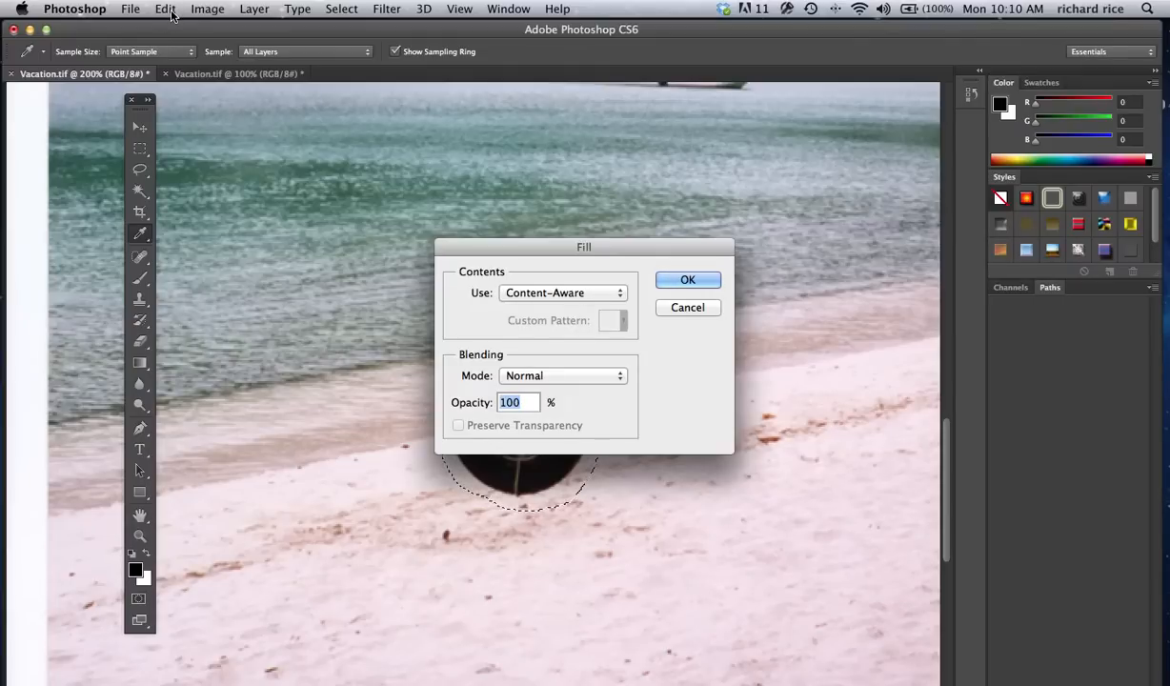
click(619, 296)
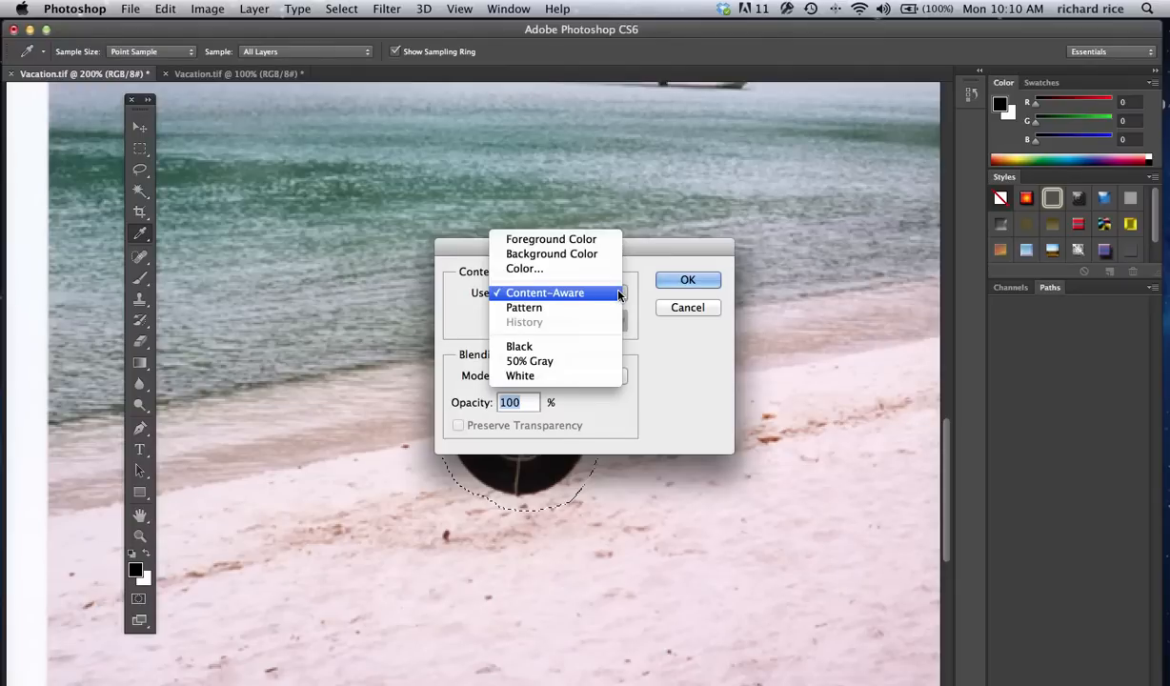
click(560, 297)
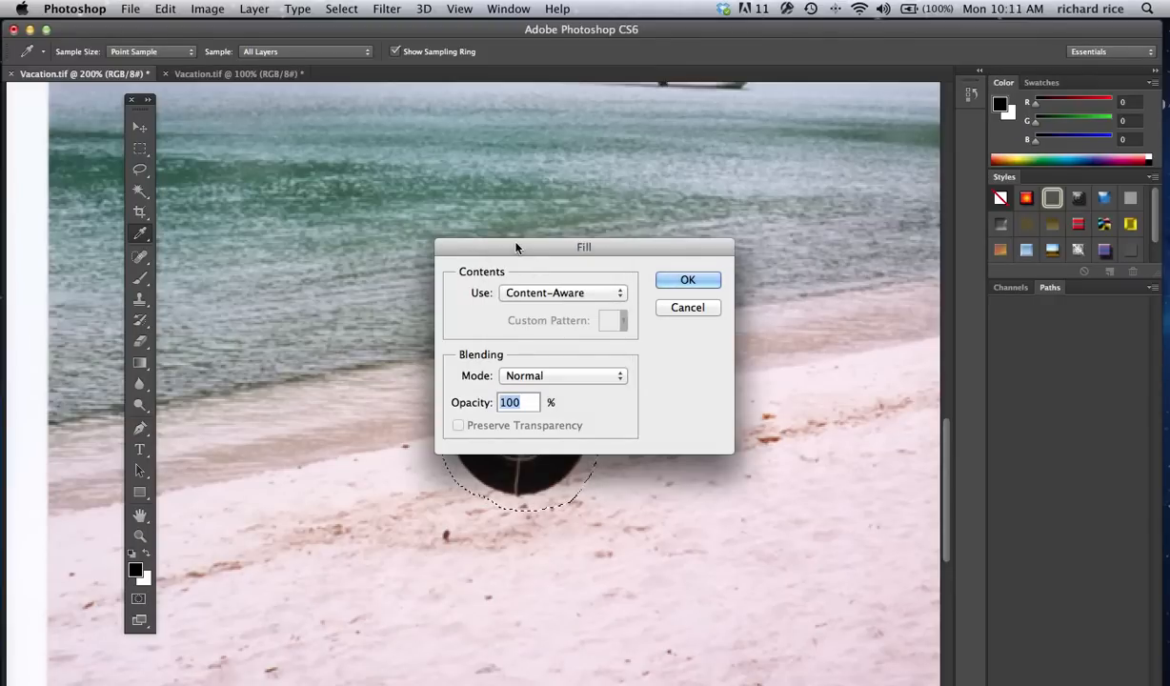
drag(516, 248, 681, 92)
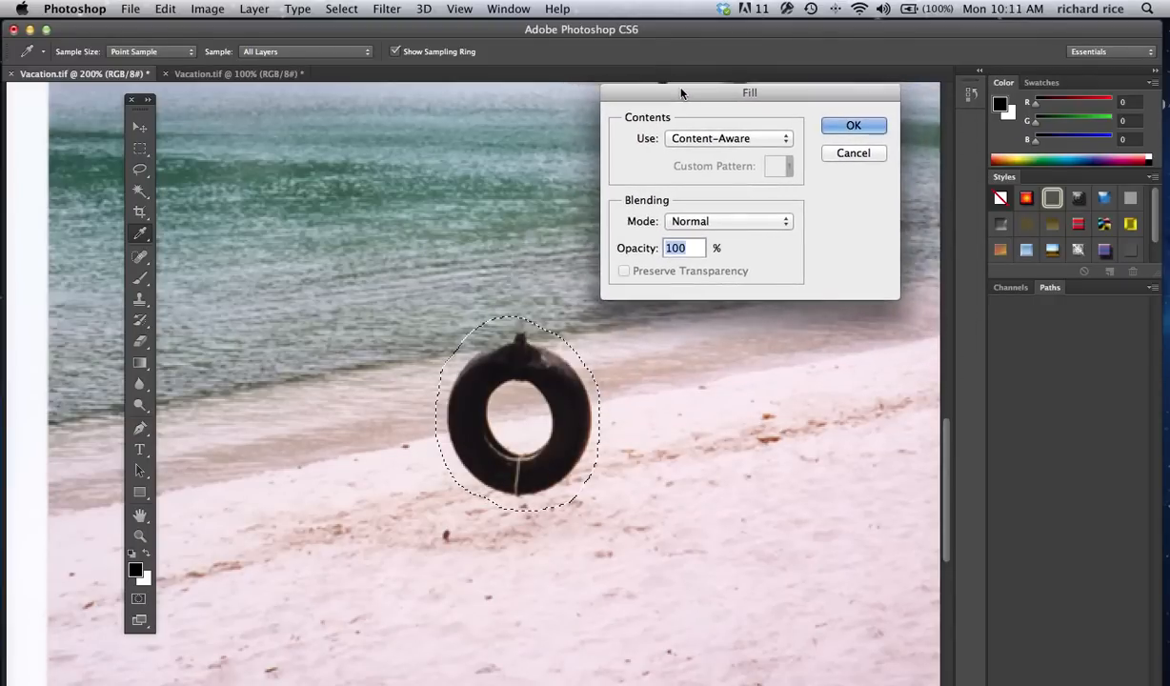
click(854, 125)
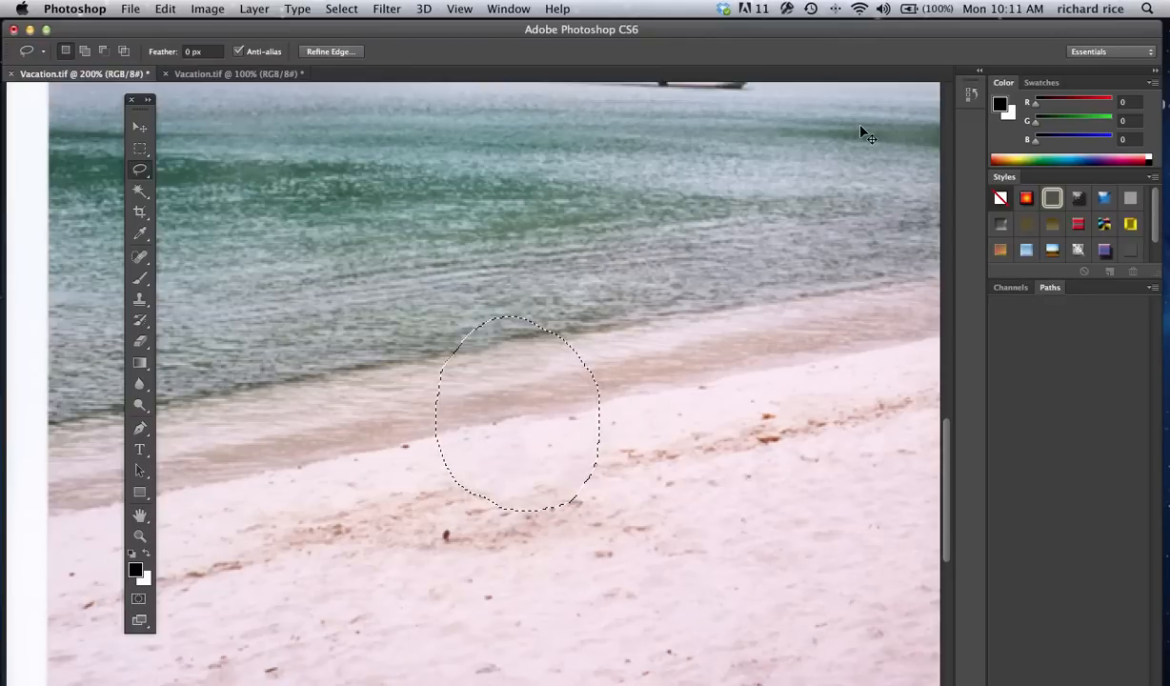
key(super+d)
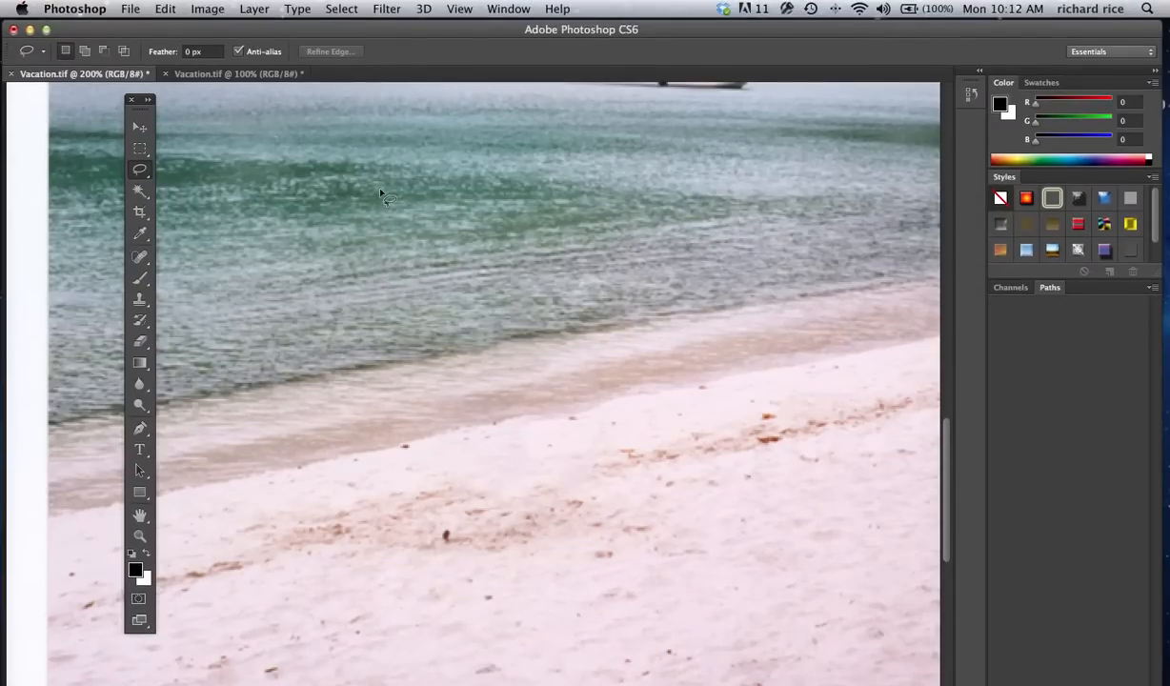
Switch to the other Vacation.tif document, the beach with boats, and move the tool palette off the photo.
click(276, 81)
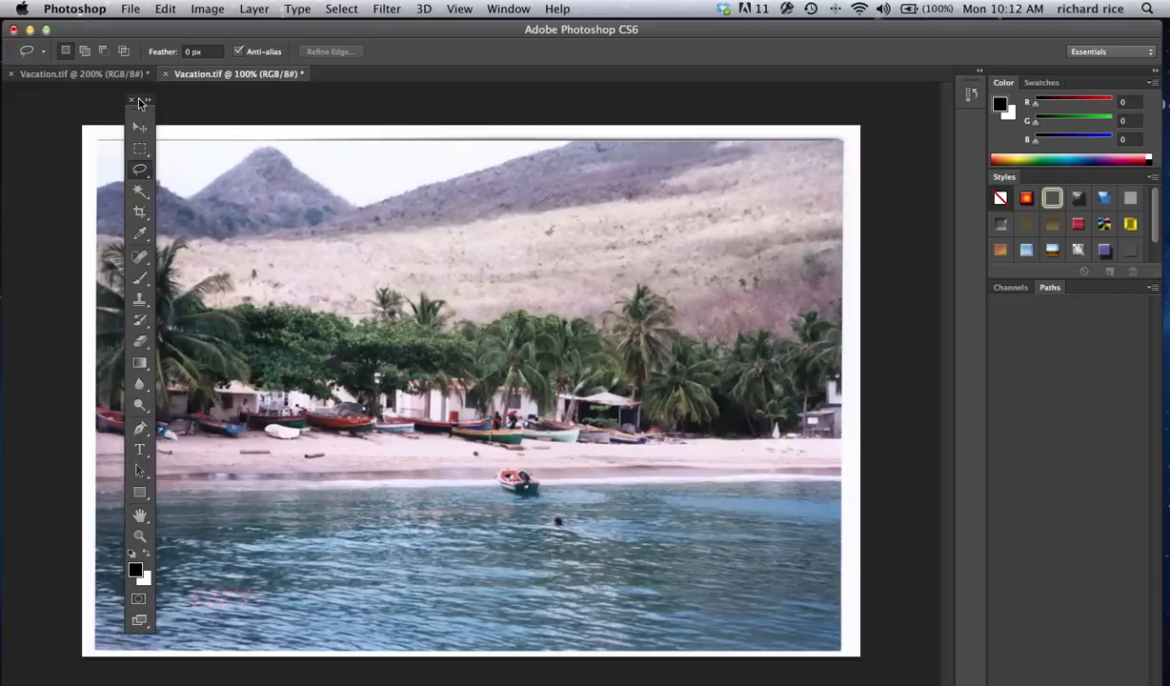
drag(139, 103, 76, 103)
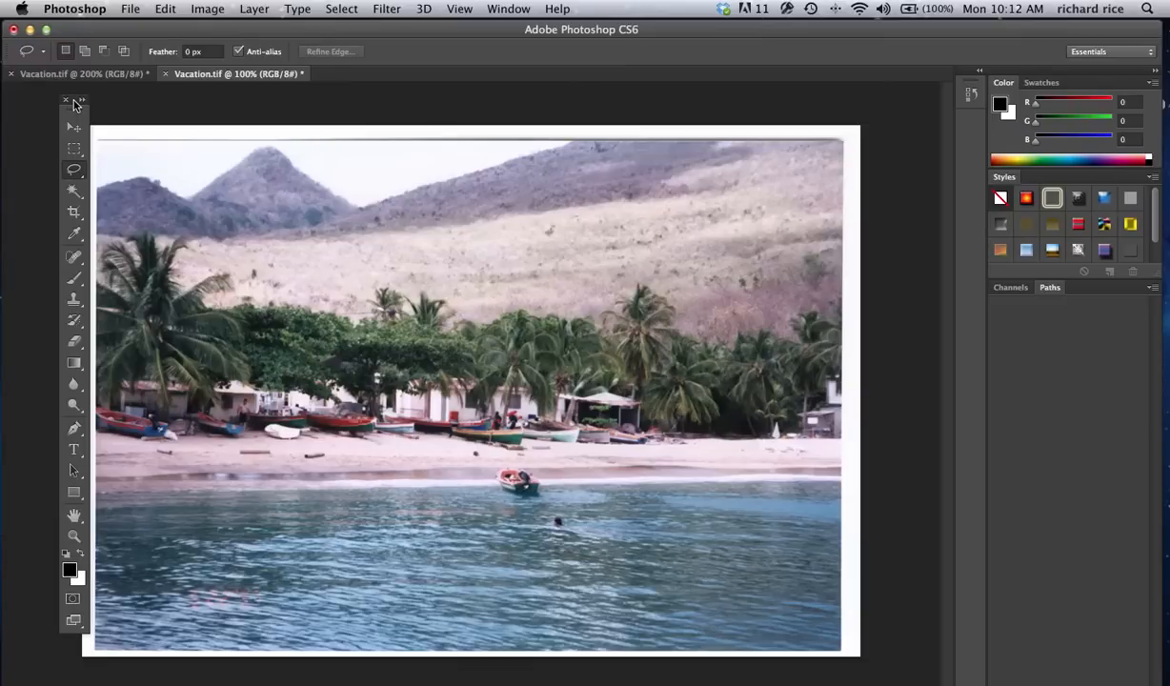
click(165, 9)
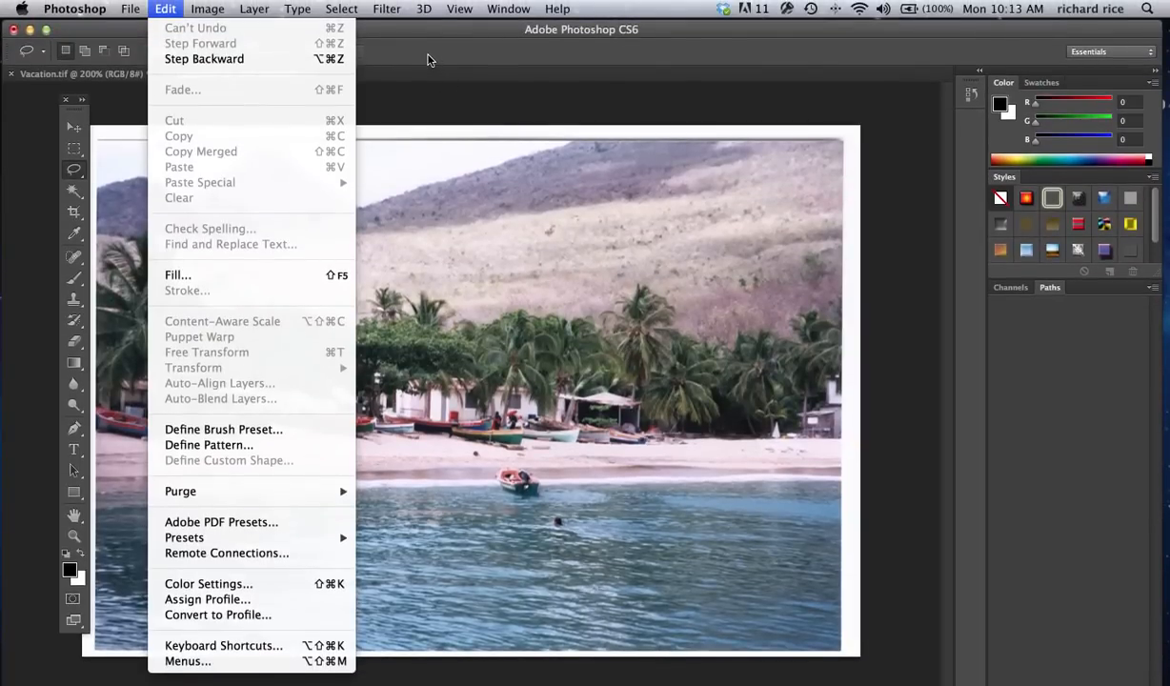
click(431, 61)
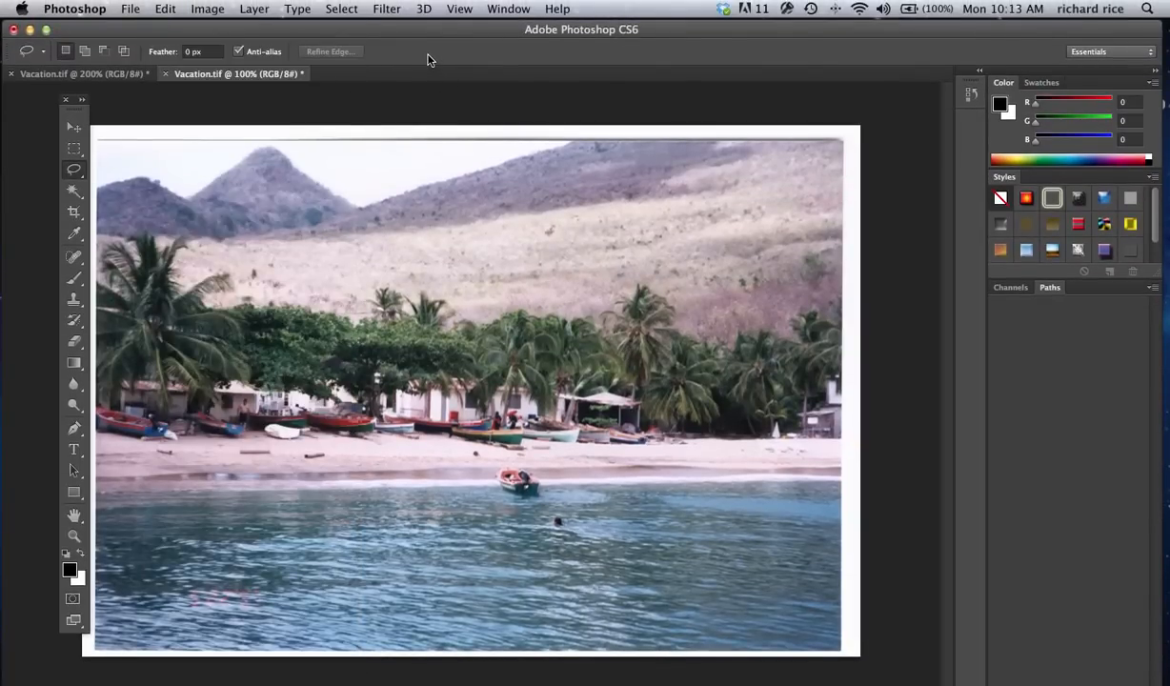
Display the layer list and convert the locked Background into a regular layer named Layer 0.
click(508, 9)
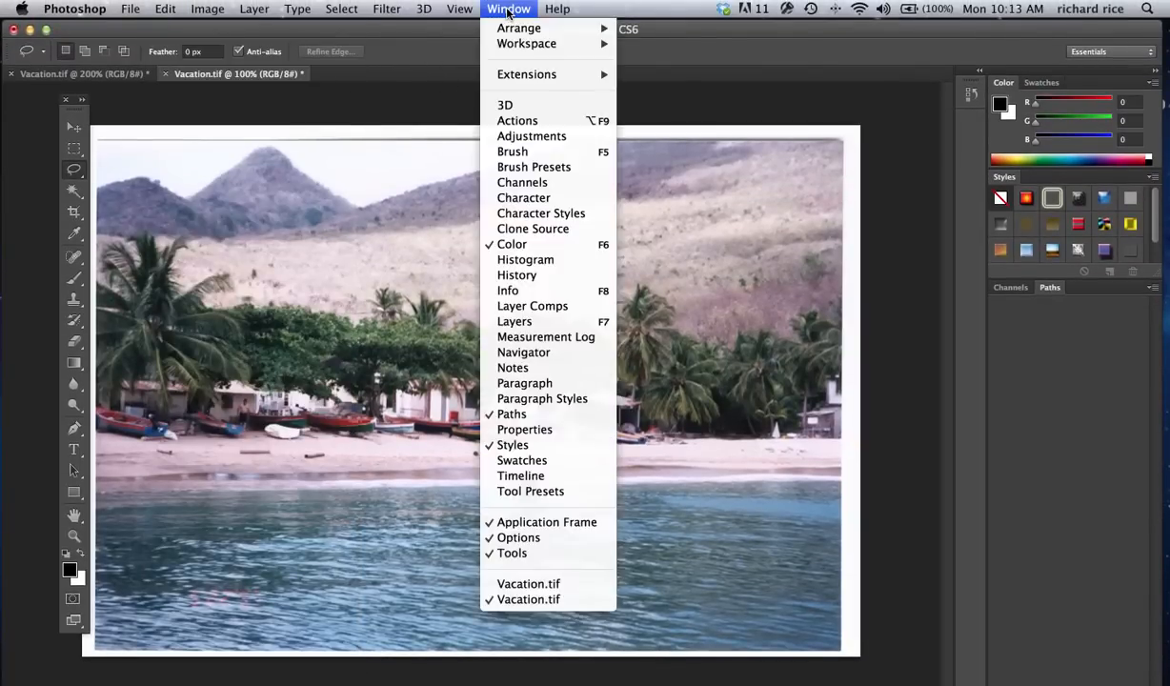
click(514, 322)
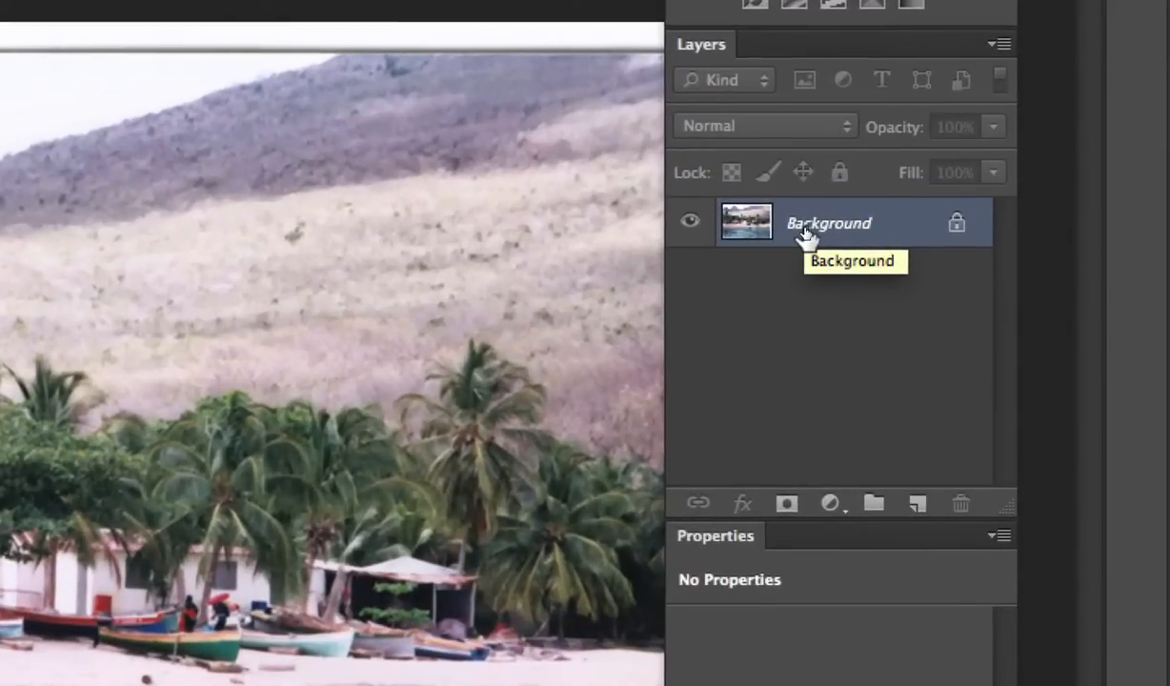
double_click(815, 233)
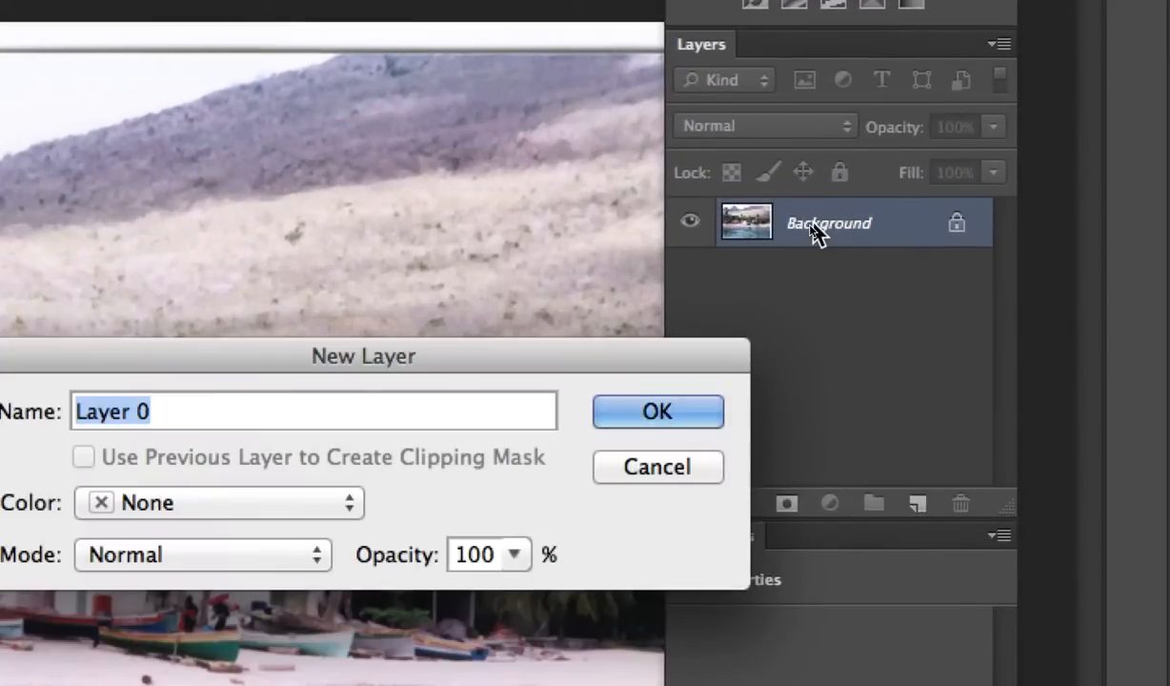
click(669, 405)
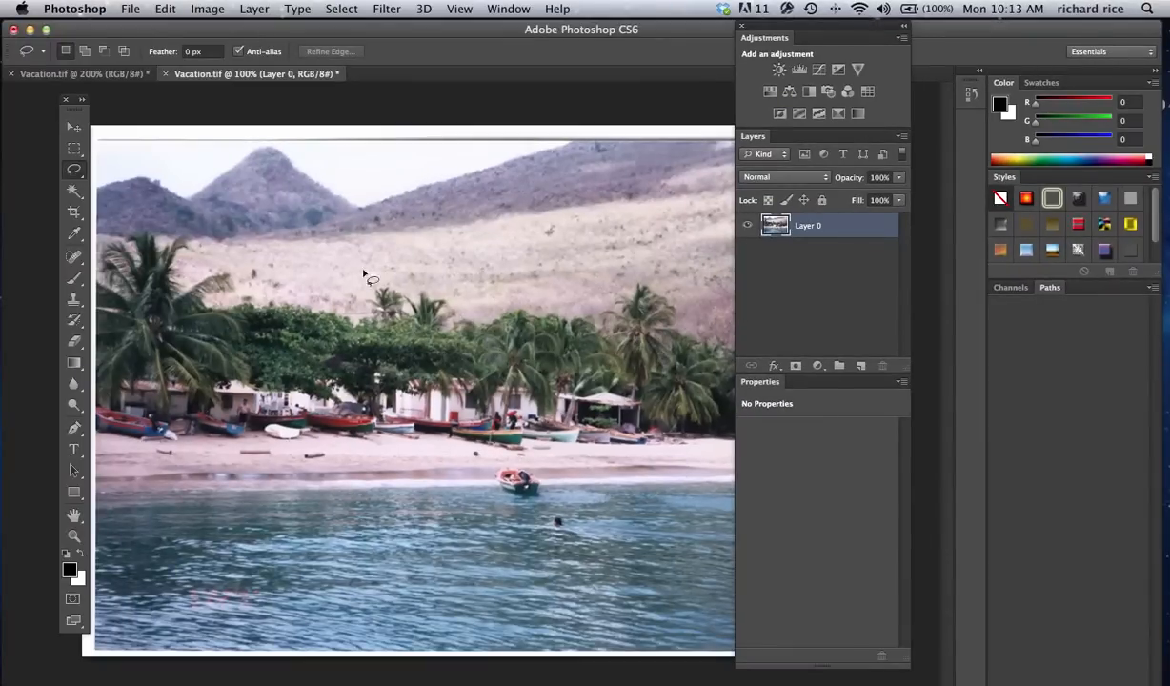
Start Content-Aware Scale on Layer 0, close the floating panel group covering the photo, and narrow the image from its right edge to about 82% width.
click(167, 11)
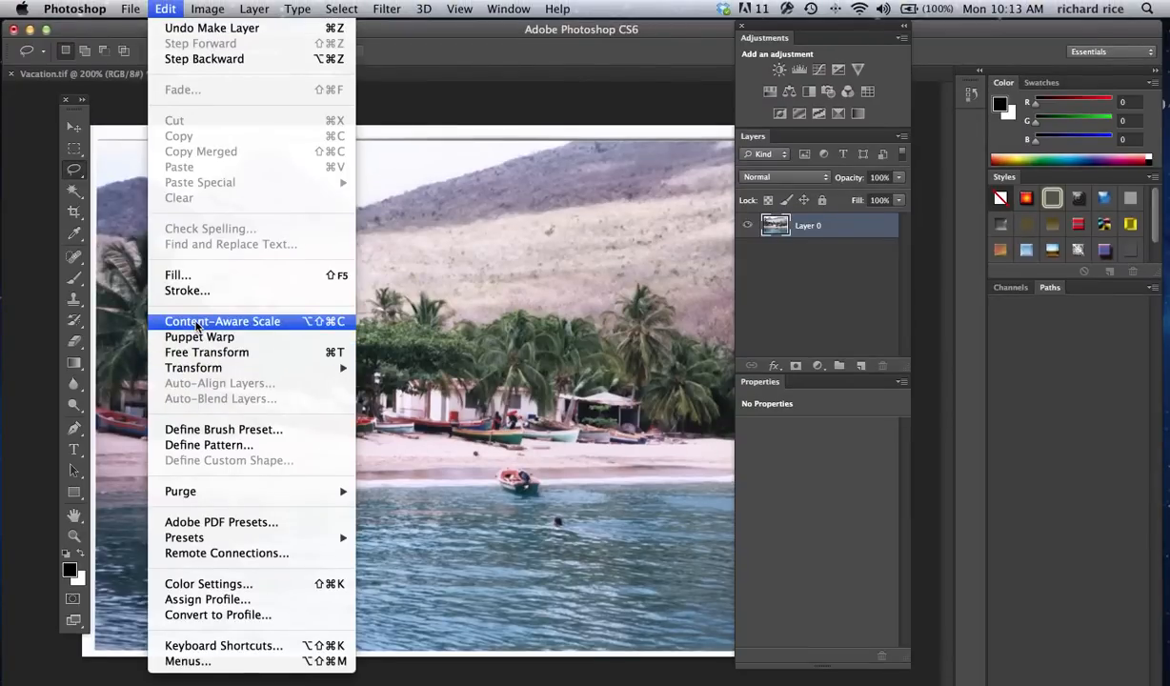
click(222, 322)
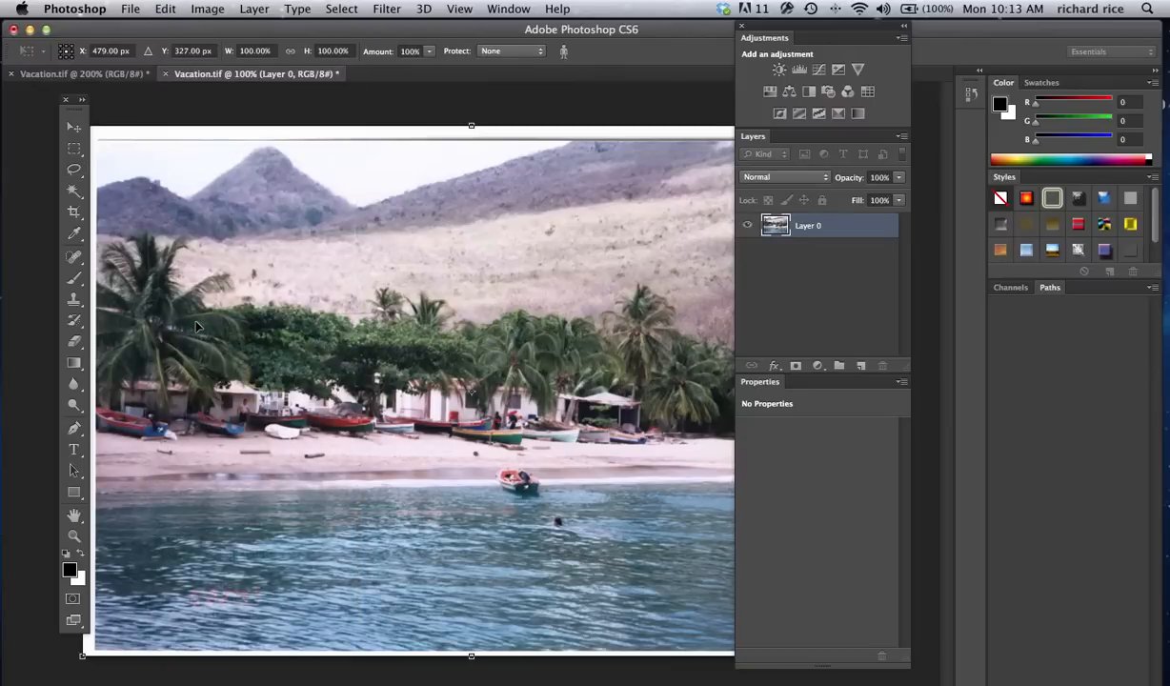
click(743, 26)
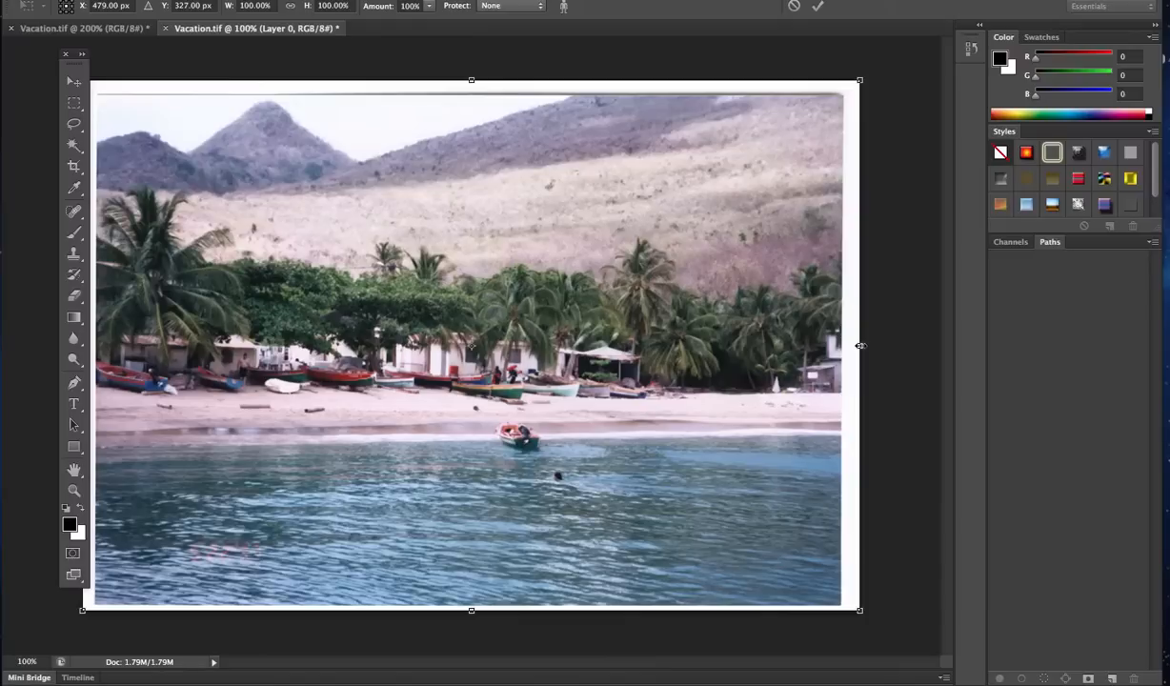
drag(859, 346, 797, 349)
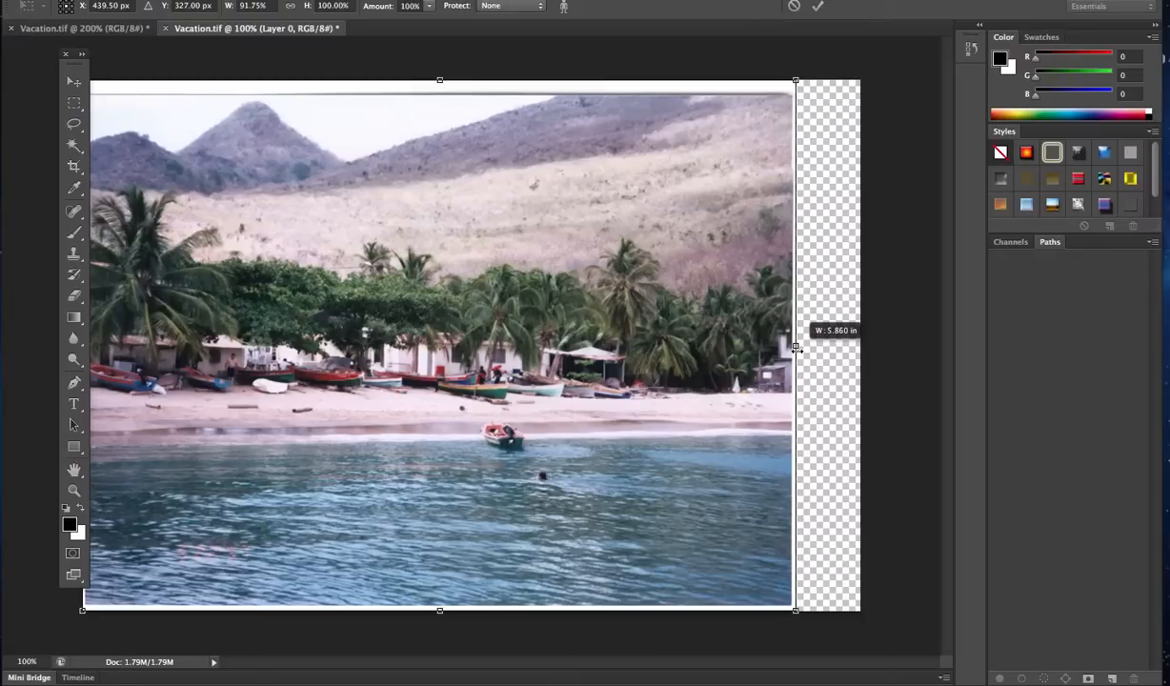
drag(796, 350, 719, 346)
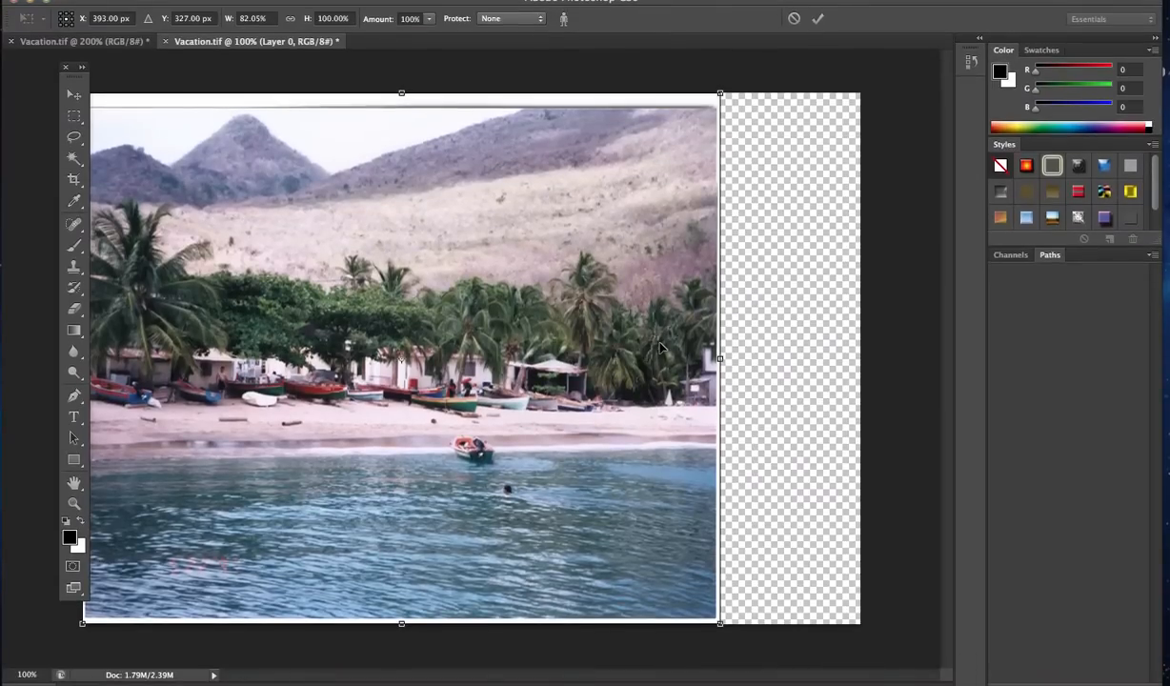
Narrow the beach photo further from its right edge to about 69.5% width, working at 200% zoom.
key(super+plus)
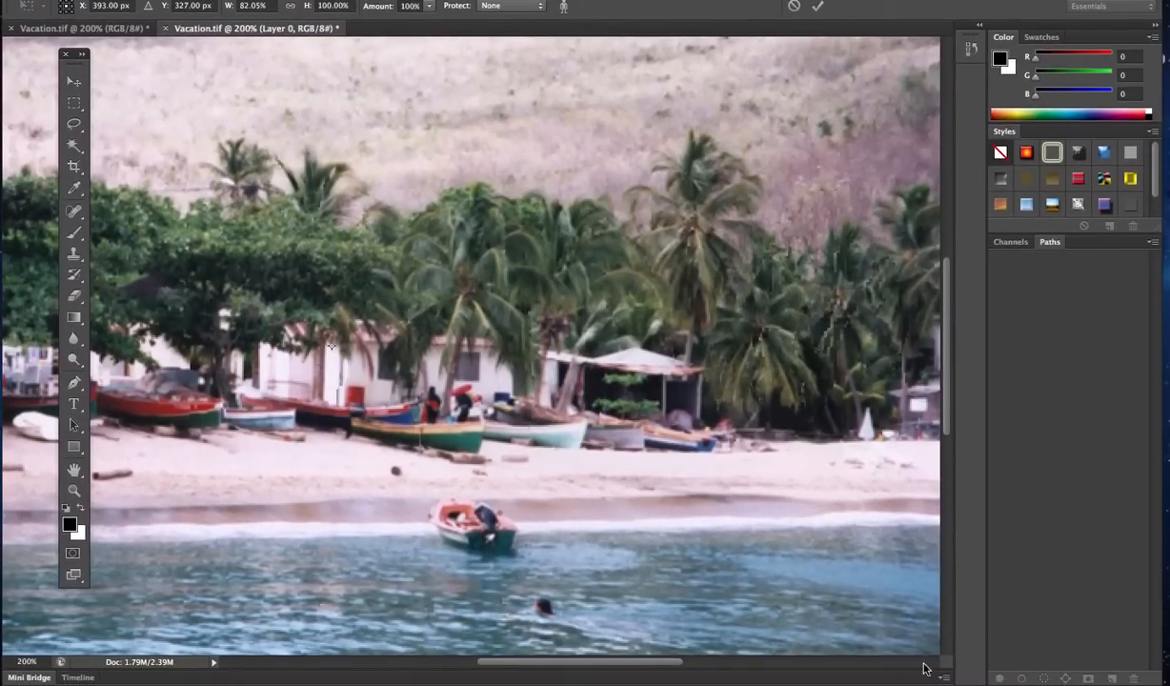
drag(656, 664, 716, 666)
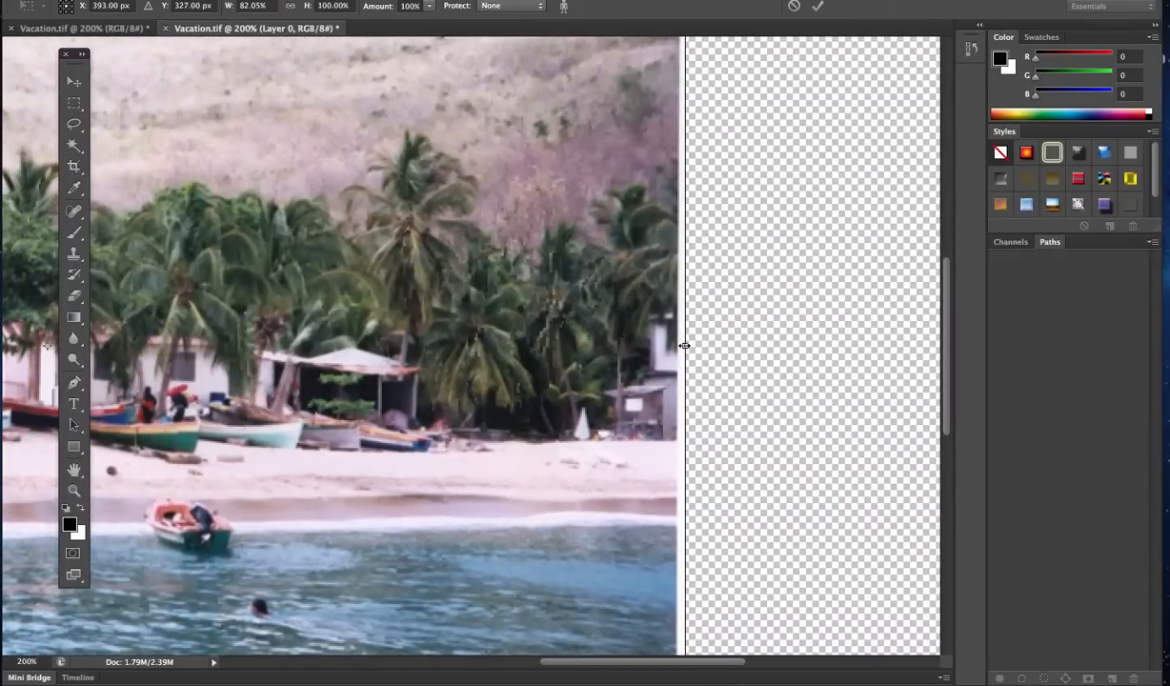
drag(685, 346, 574, 346)
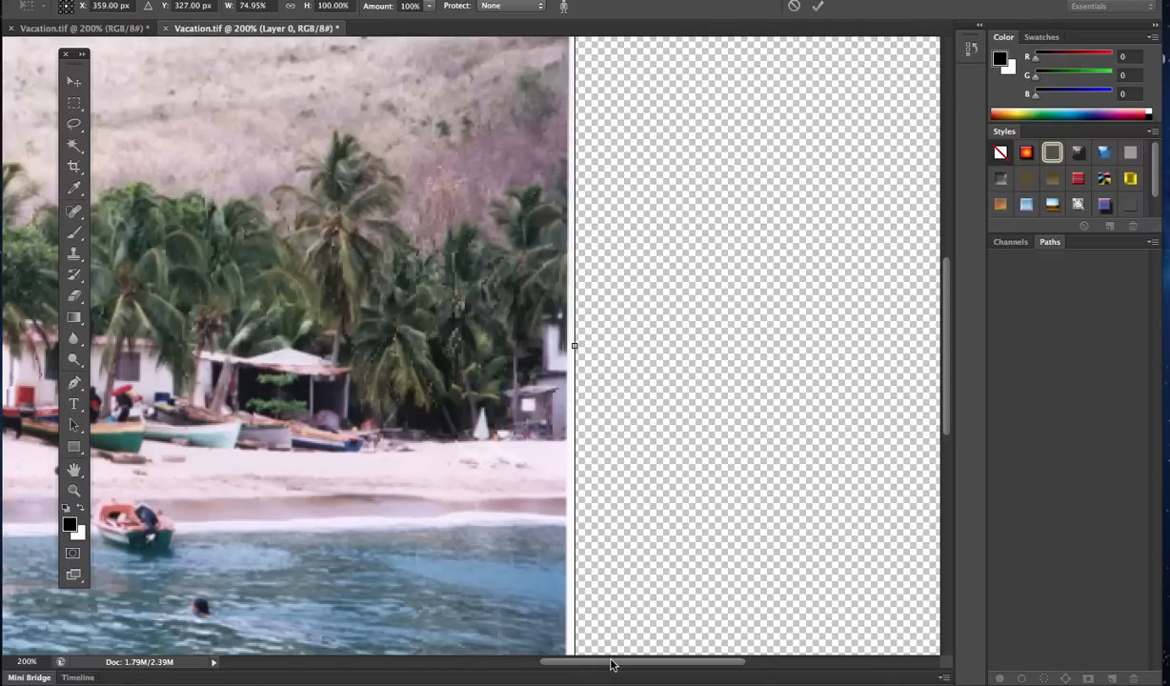
drag(617, 662, 538, 659)
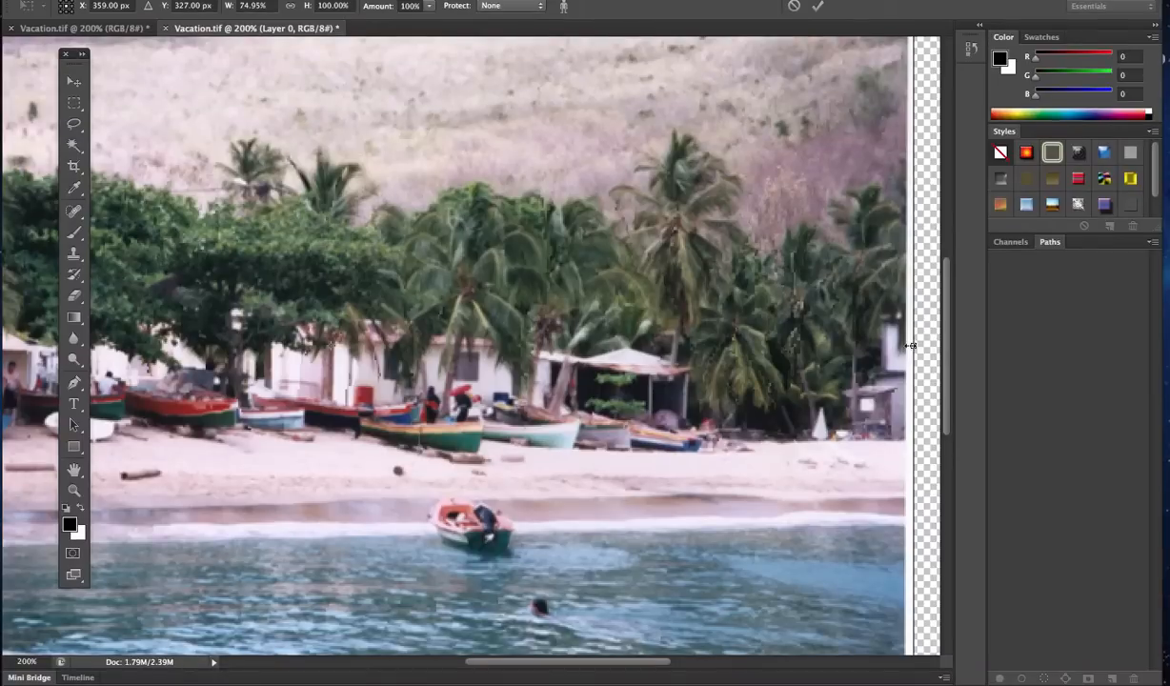
drag(912, 345, 829, 349)
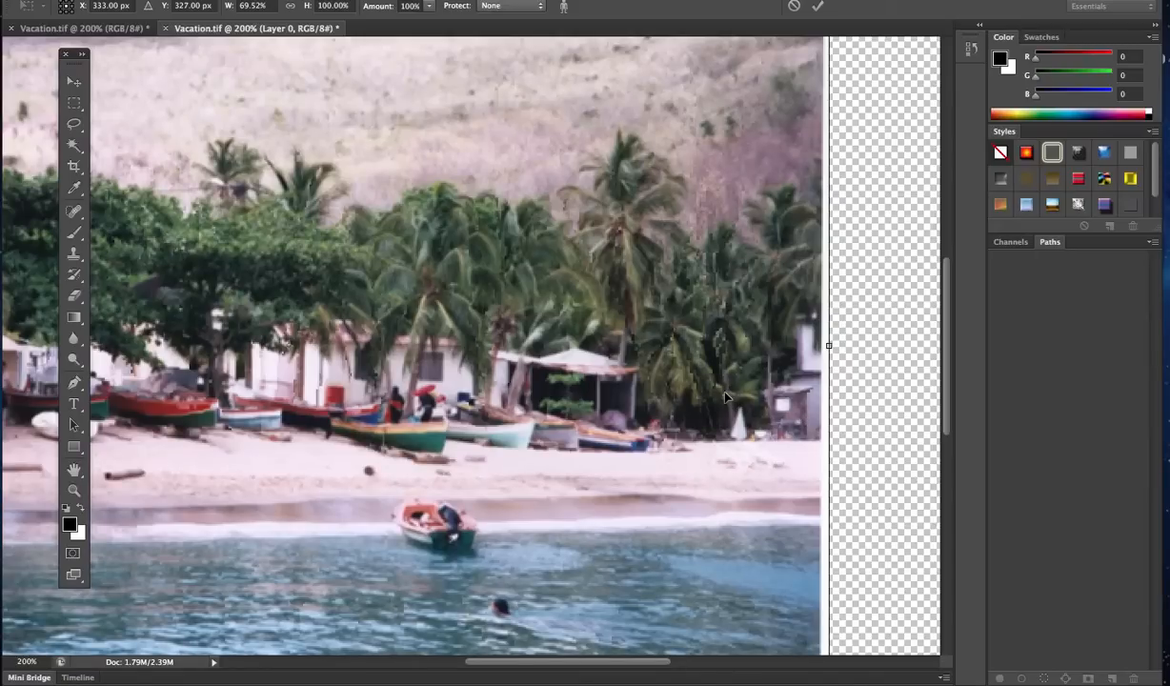
Move the tool palette clear of the photo, narrow the image to about 66% width, and apply the Content-Aware Scale.
key(ctrl+minus)
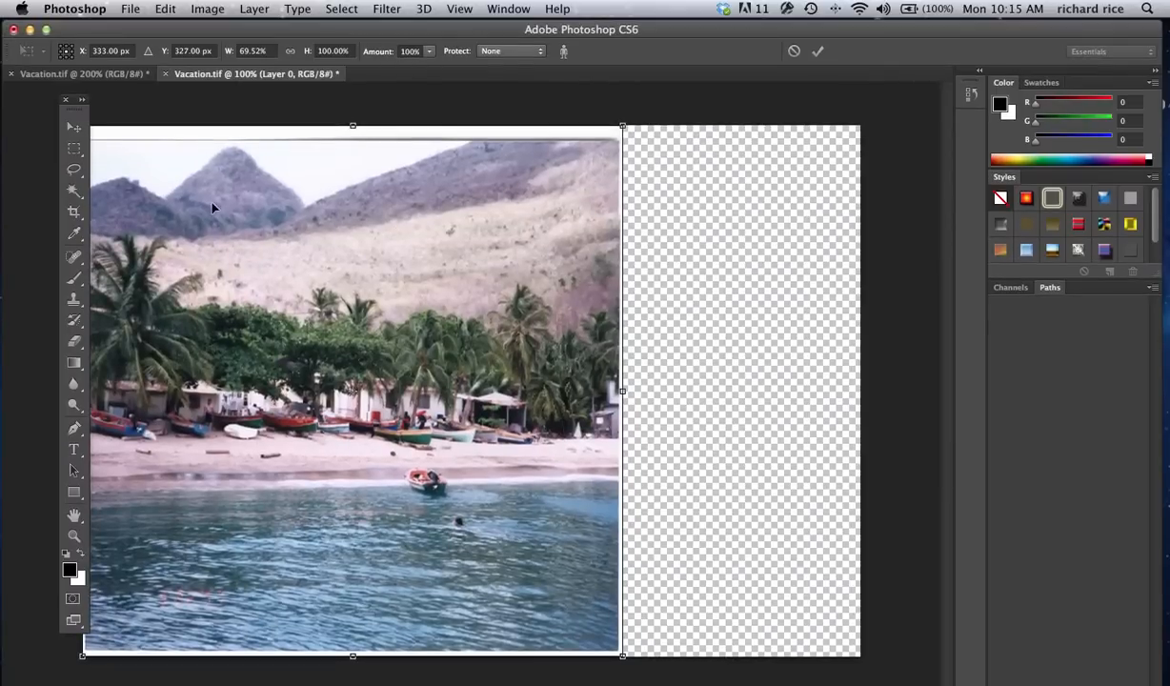
drag(76, 101, 53, 100)
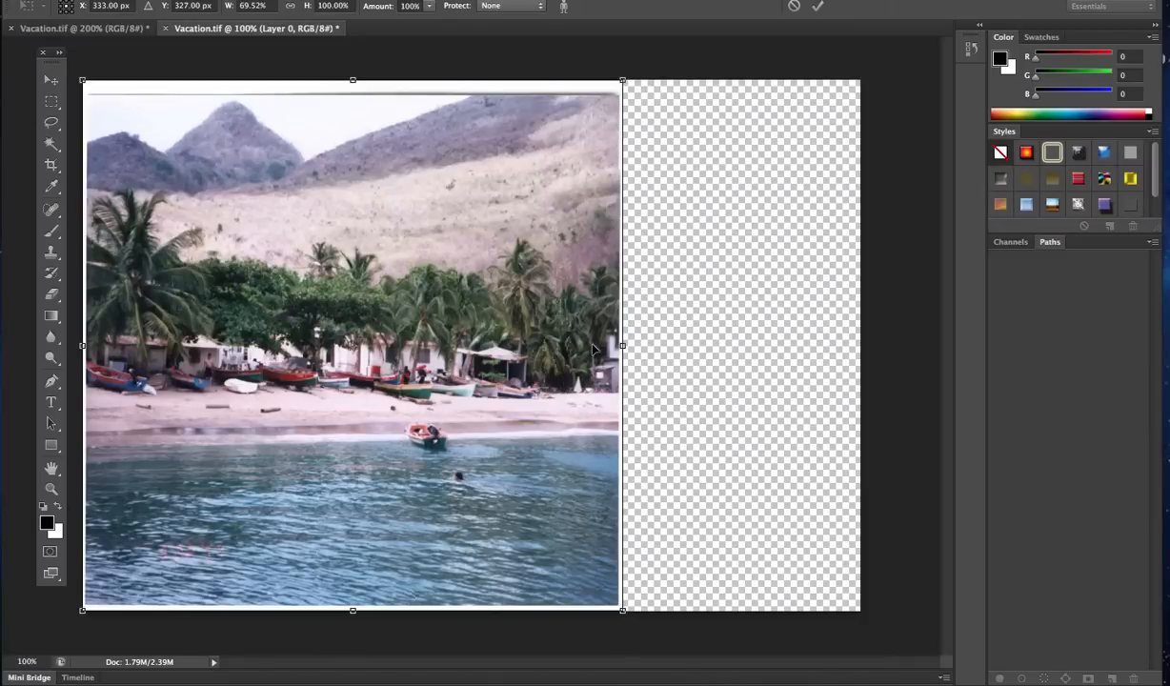
drag(621, 345, 594, 348)
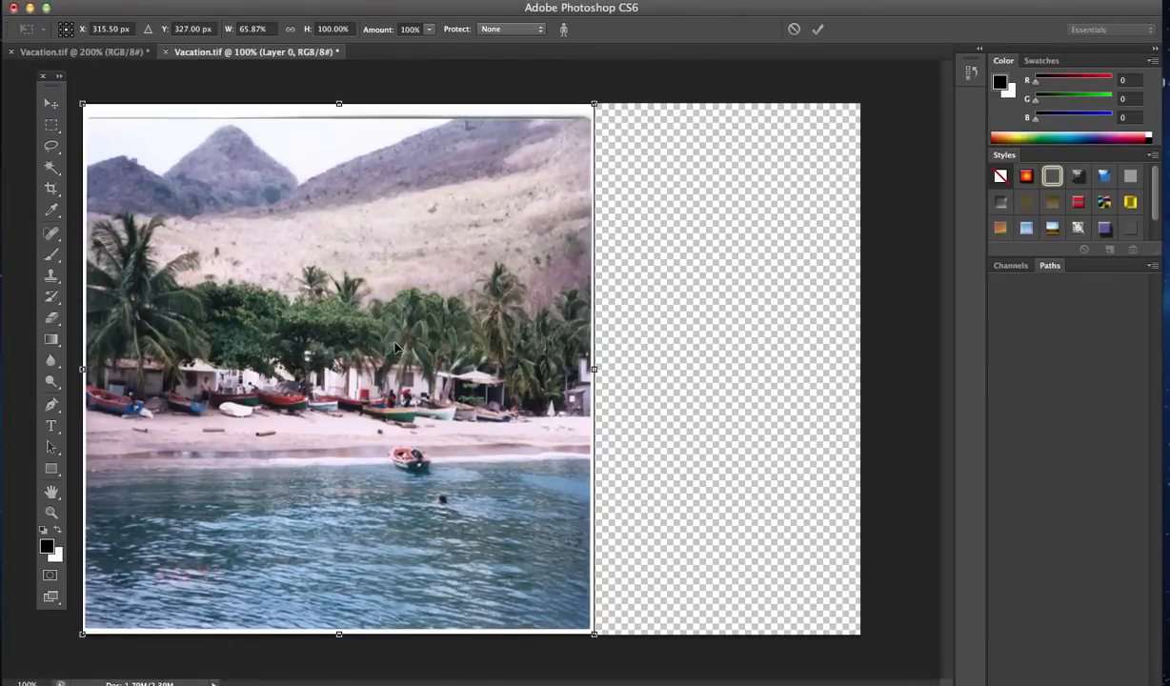
key(l)
key(Return)
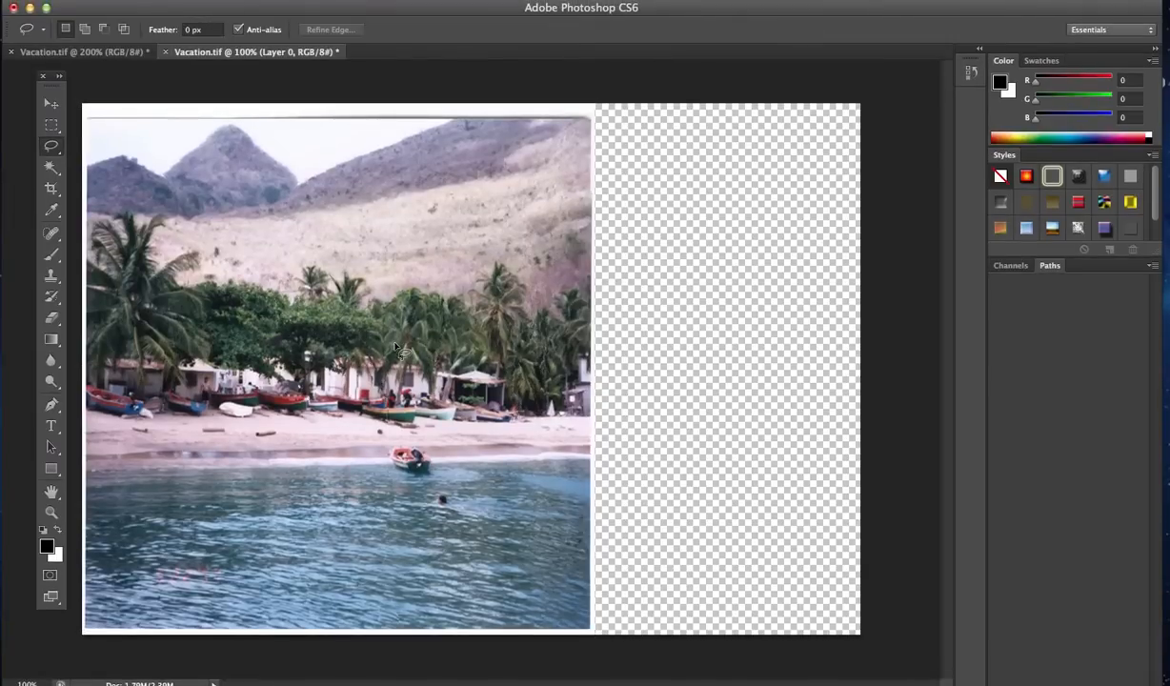
Inspect the palms, boats and beach in the scaled photo at 200% zoom, and return to the 100% view.
key(ctrl+plus)
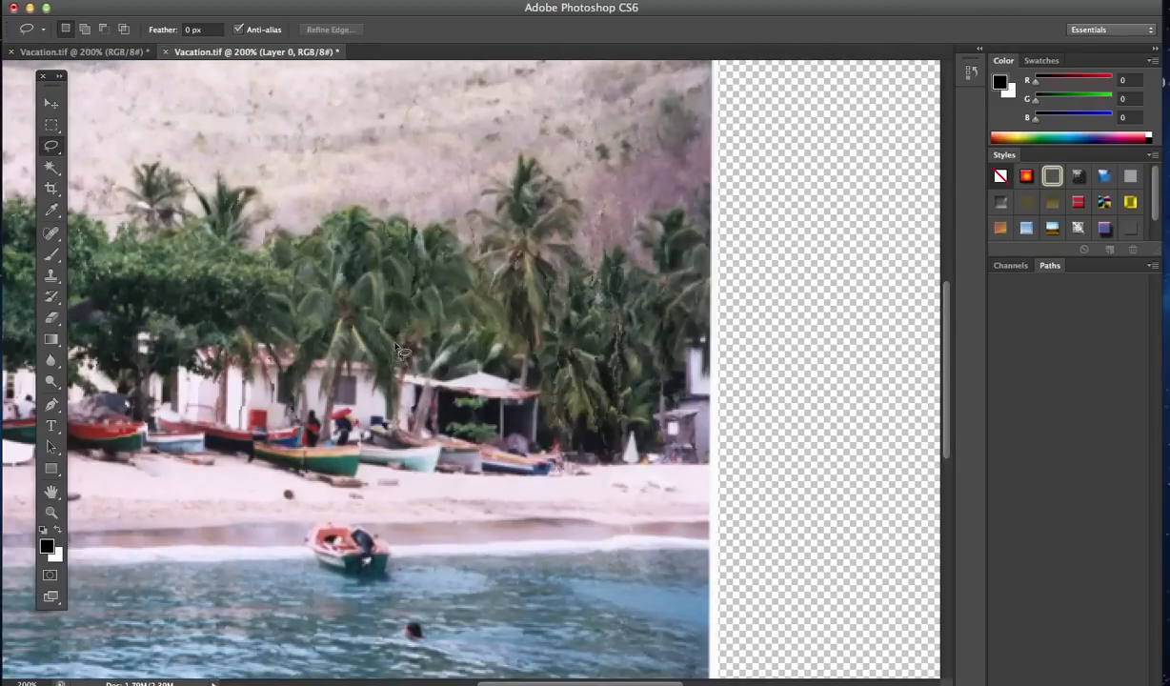
drag(379, 342, 812, 343)
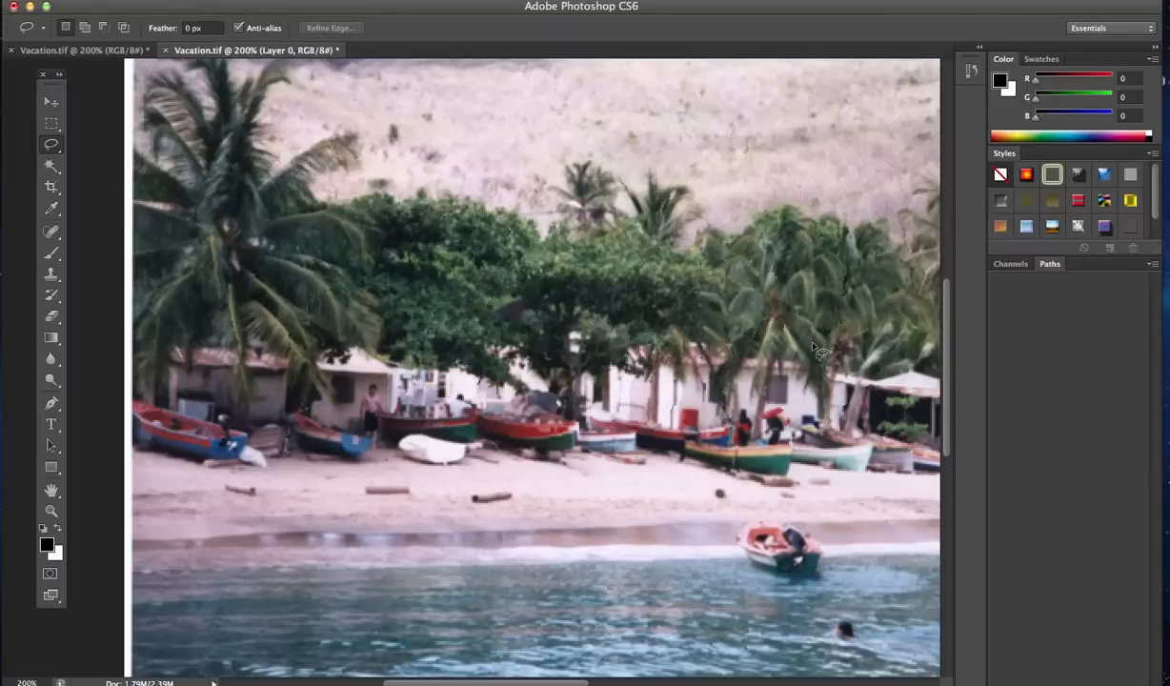
key(super+minus)
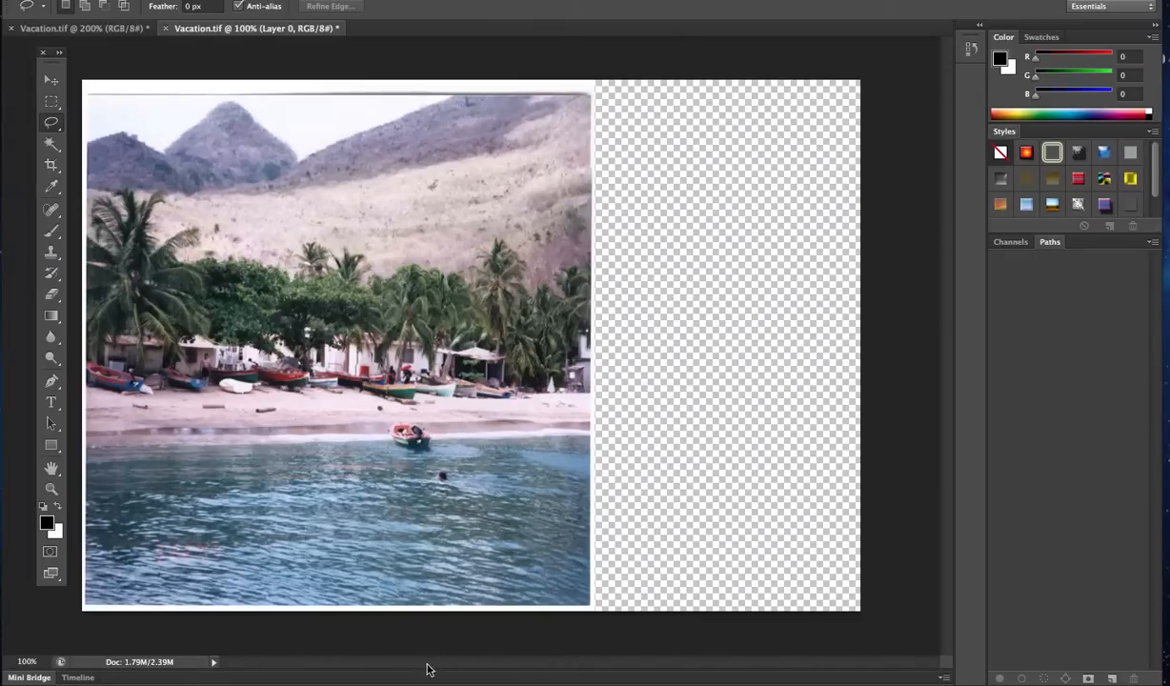
mouse_move(471, 678)
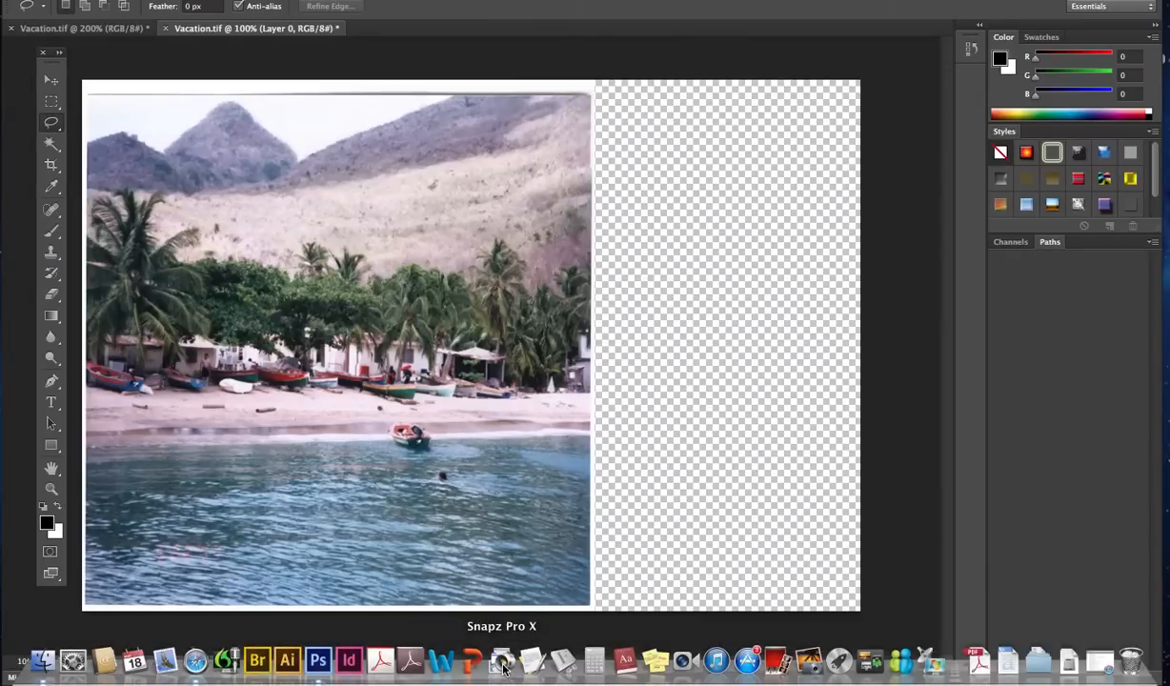